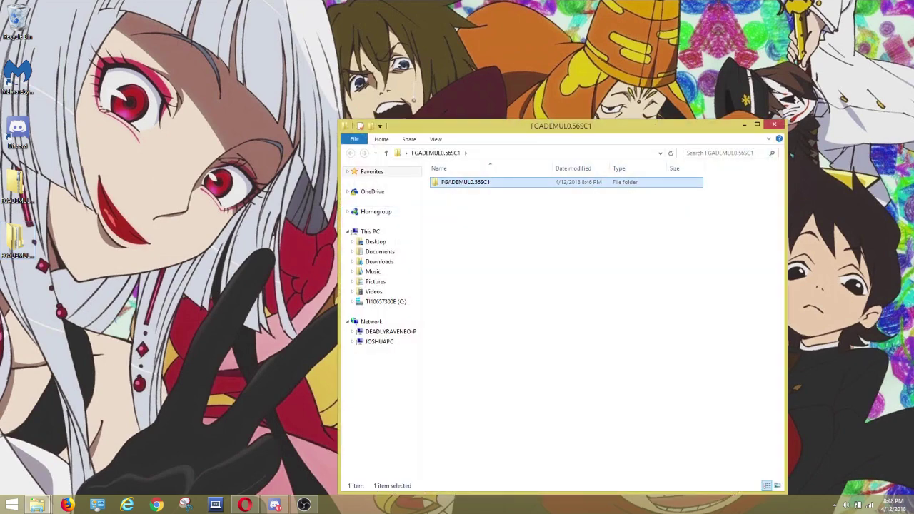
Open the nested folders in FGADEMUL0.56SC1 down to DEMUL v0.5.6 and launch the demul application
key(Return)
key(Return)
key(Return)
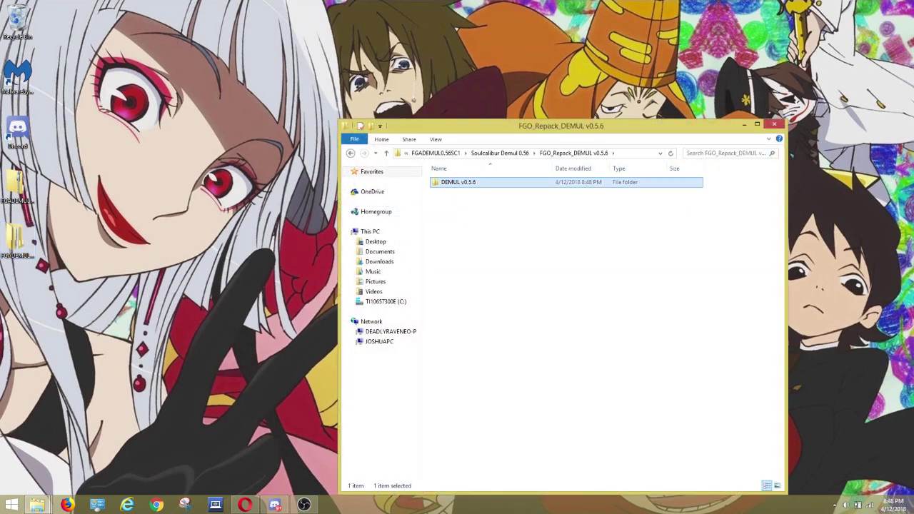
key(Return)
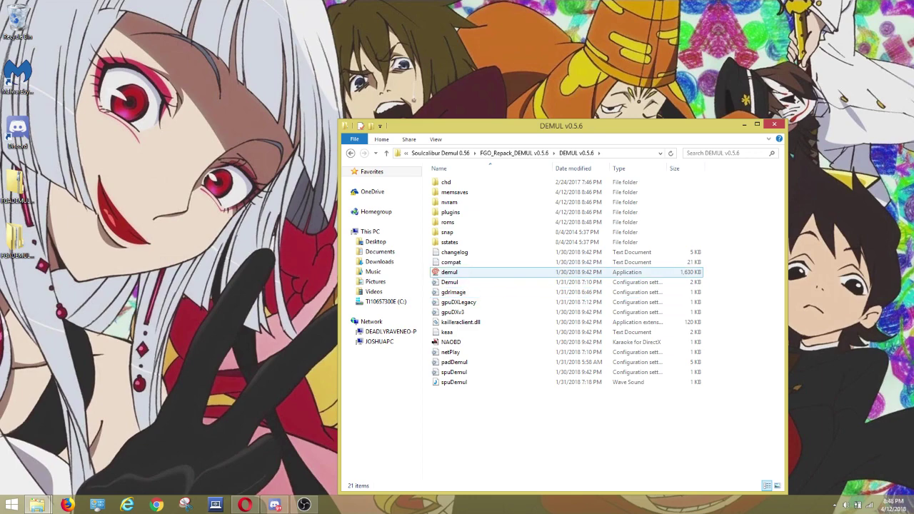
double_click(450, 272)
drag(178, 13, 591, 67)
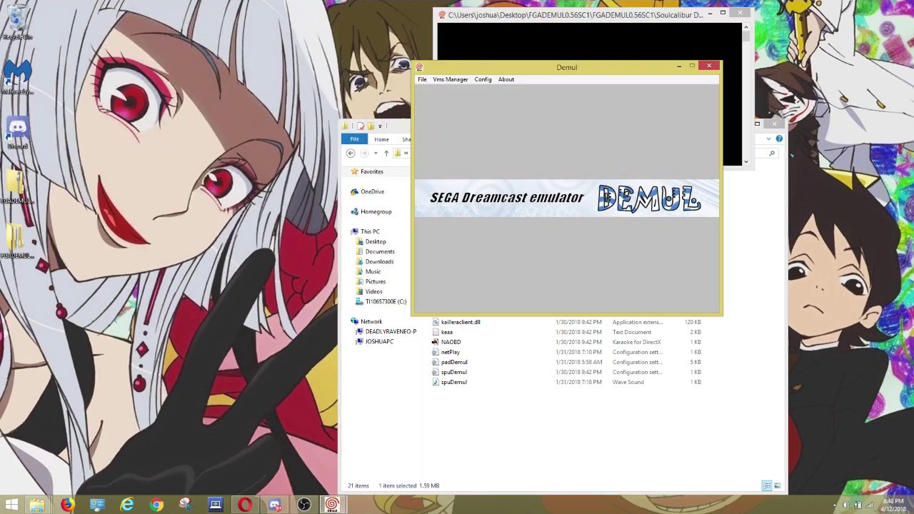
Open the BIOS and plugins configuration and delete the existing ROMs path
click(482, 80)
click(492, 142)
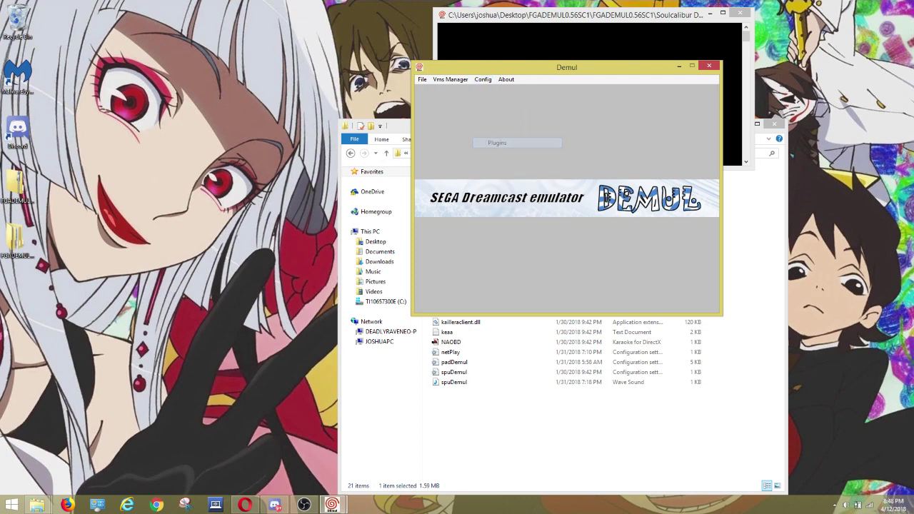
click(686, 360)
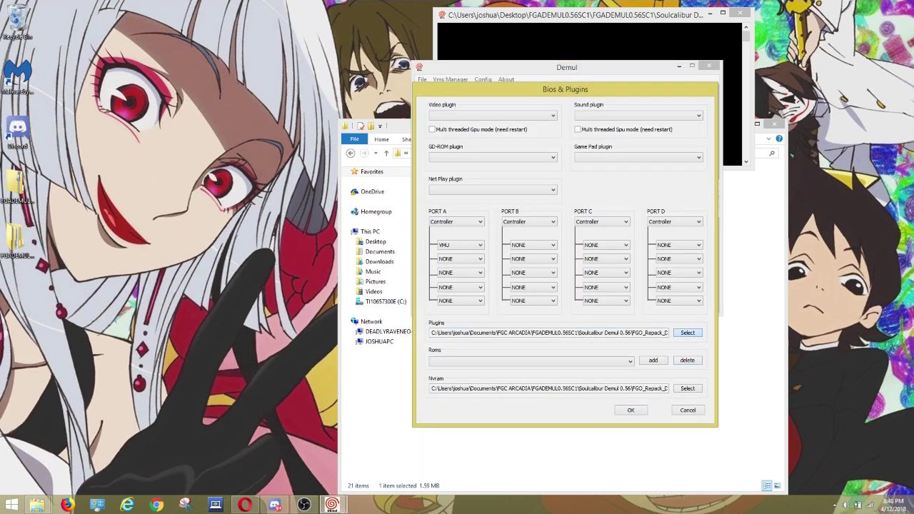
Set the plugins path to the plugins folder inside the desktop copy of DEMUL v0.5.6
click(686, 333)
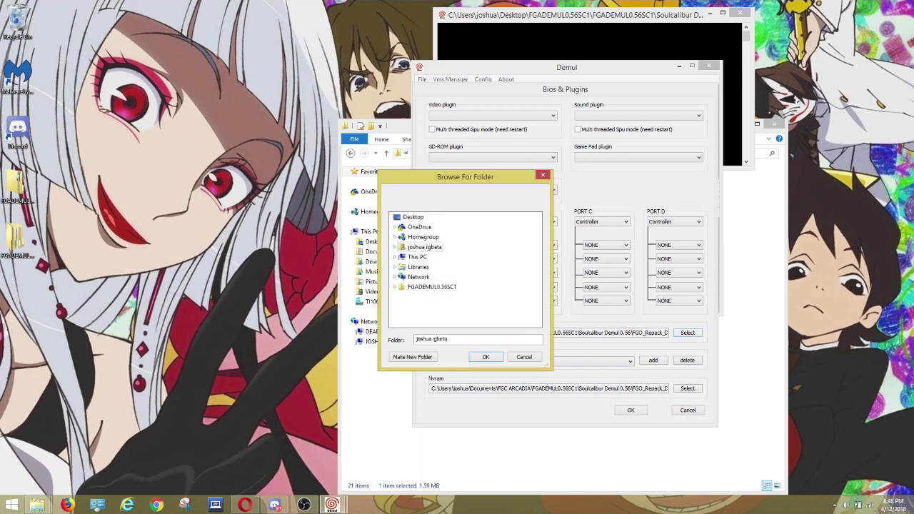
click(395, 287)
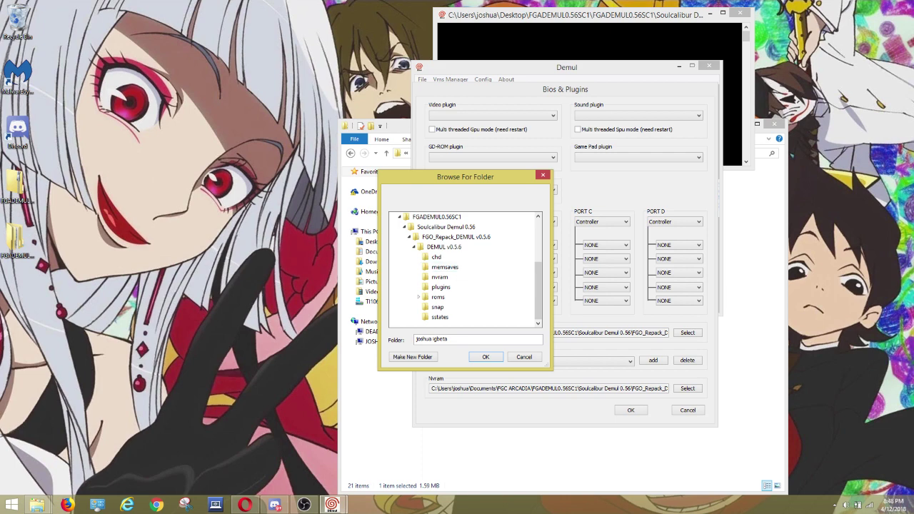
click(440, 286)
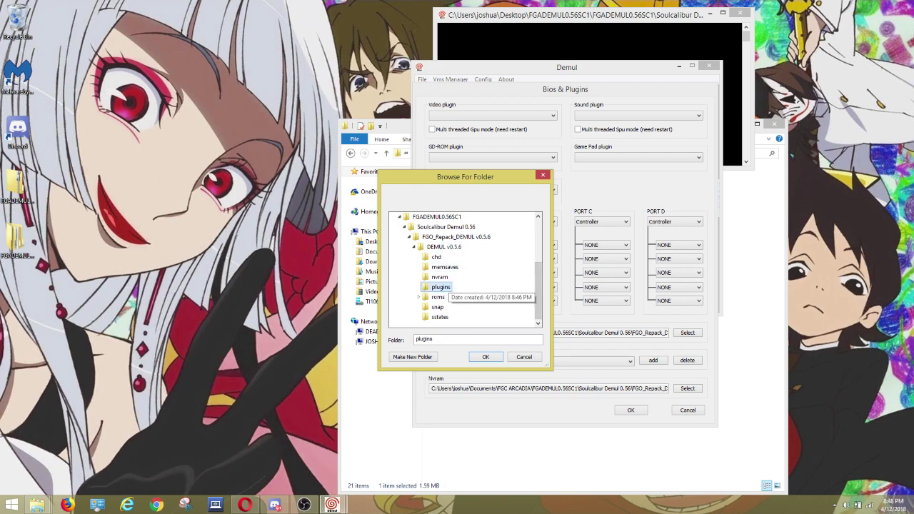
click(485, 357)
Add the roms folder inside DEMUL v0.5.6 as the ROMs path
click(653, 360)
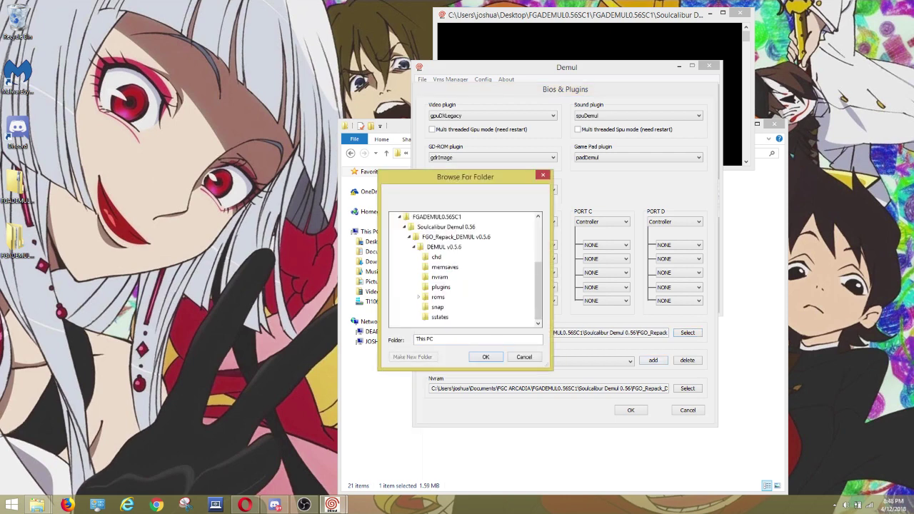
drag(465, 177, 336, 172)
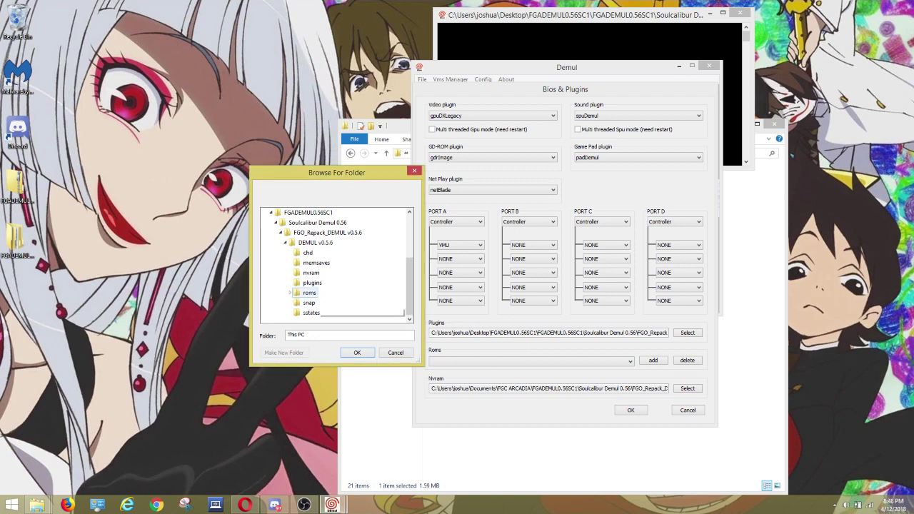
click(309, 293)
click(357, 352)
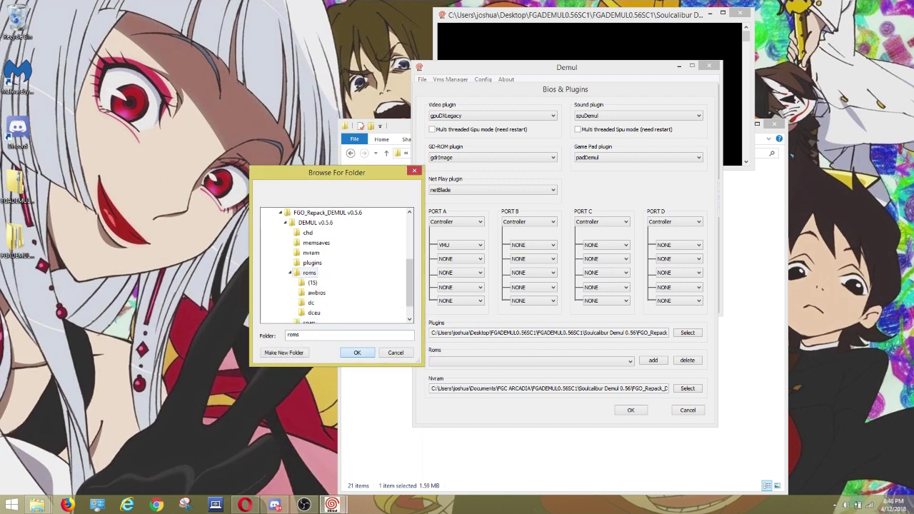
Set the NVRAM path to the nvram folder inside DEMUL v0.5.6
click(688, 388)
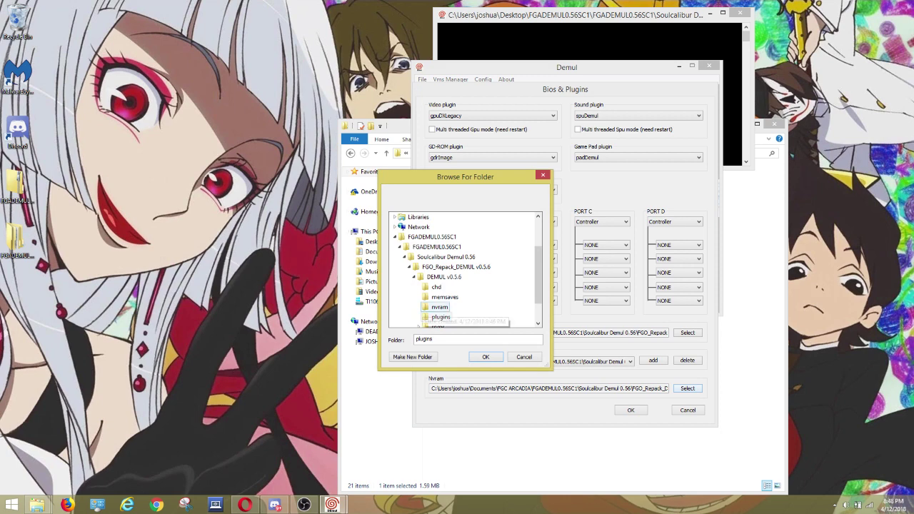
click(439, 307)
key(Return)
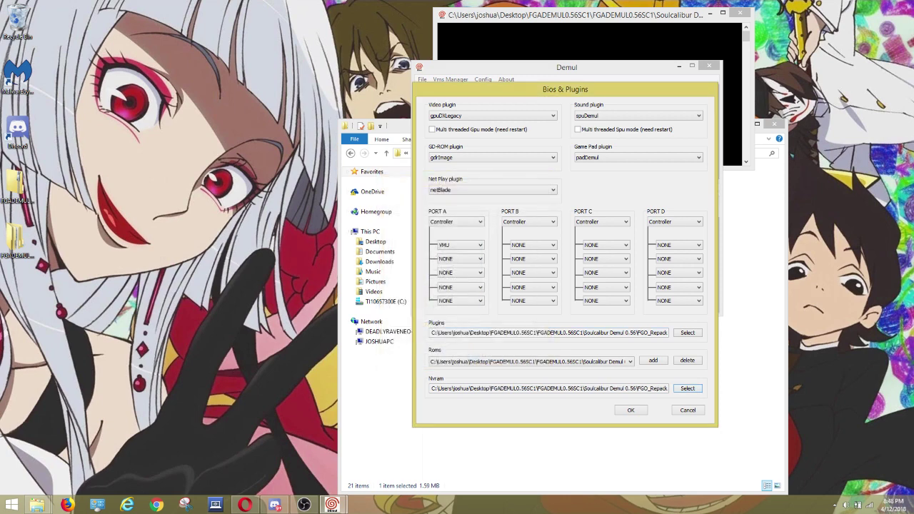
Choose gdrImage as the GD-ROM plugin and gpuDXLegacy as the video plugin, and accept the plugin settings
click(493, 158)
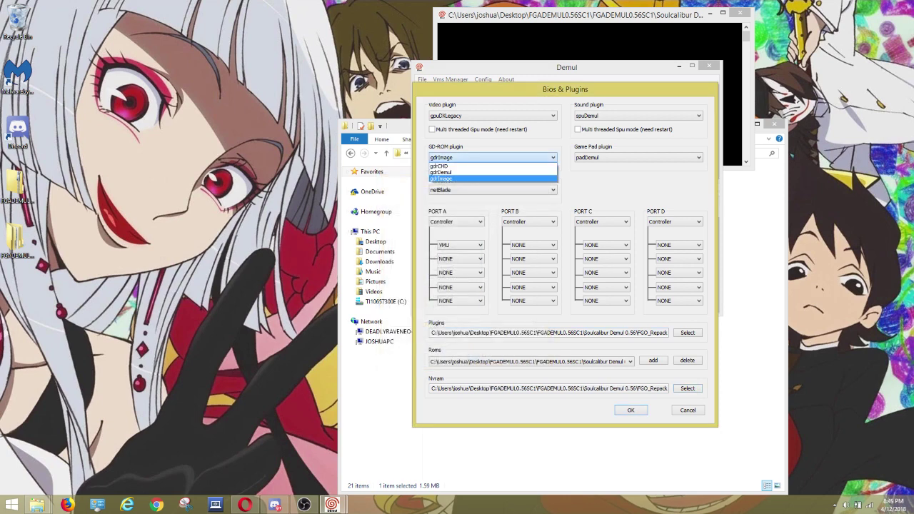
click(491, 178)
click(493, 116)
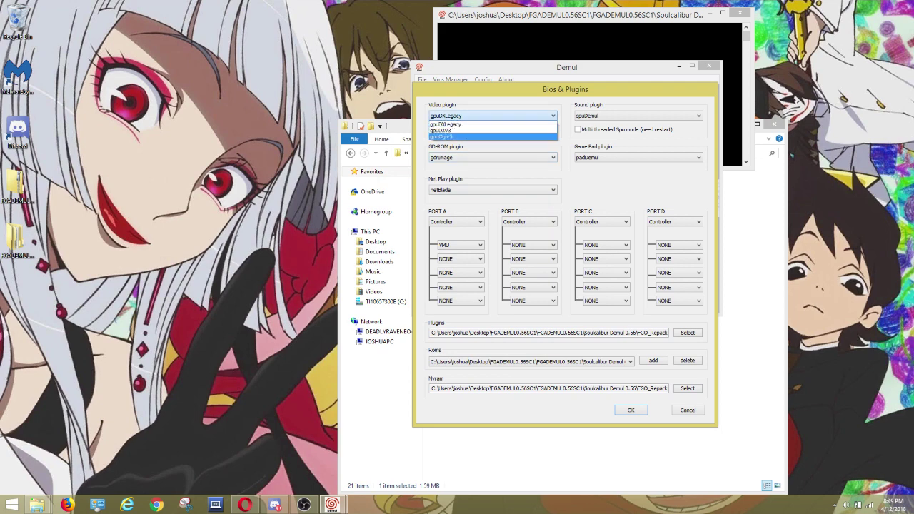
click(493, 125)
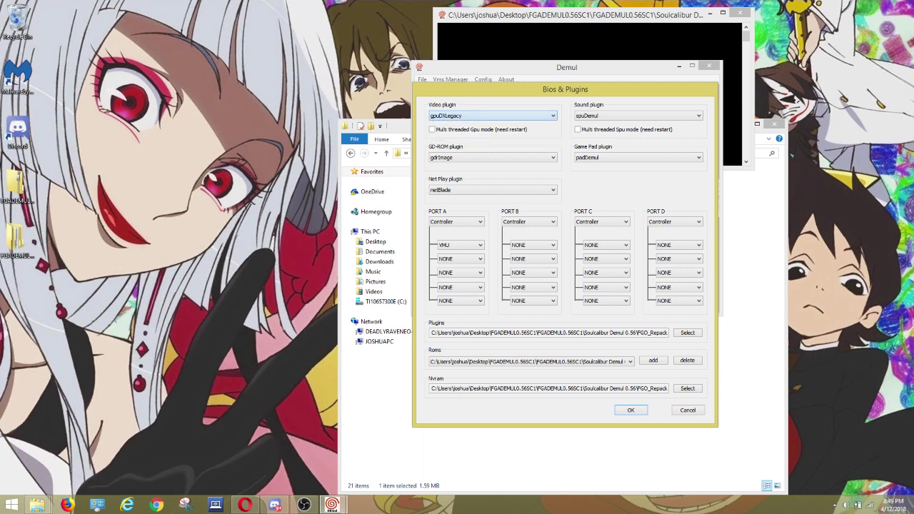
click(631, 410)
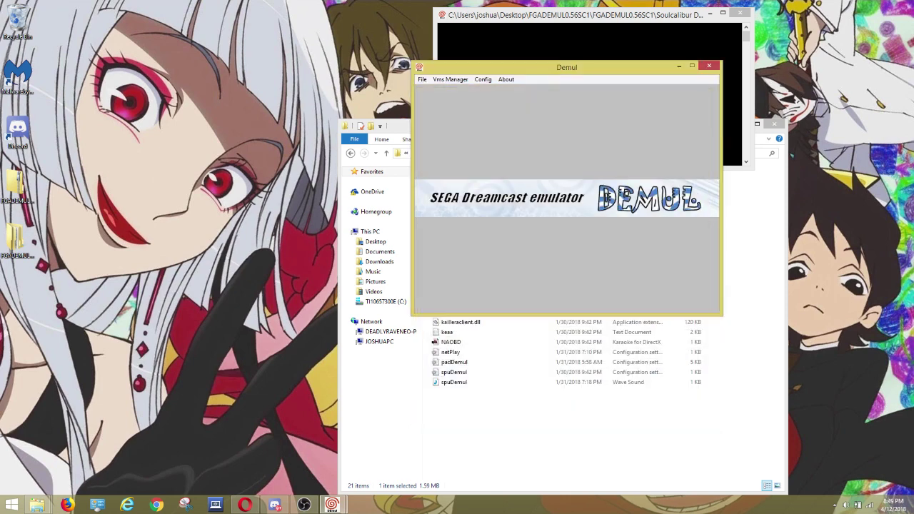
Open the GD-ROM configuration and enable the option to pop up this window before emulation starts
click(483, 79)
key(Down)
key(Down)
key(Down)
key(Down)
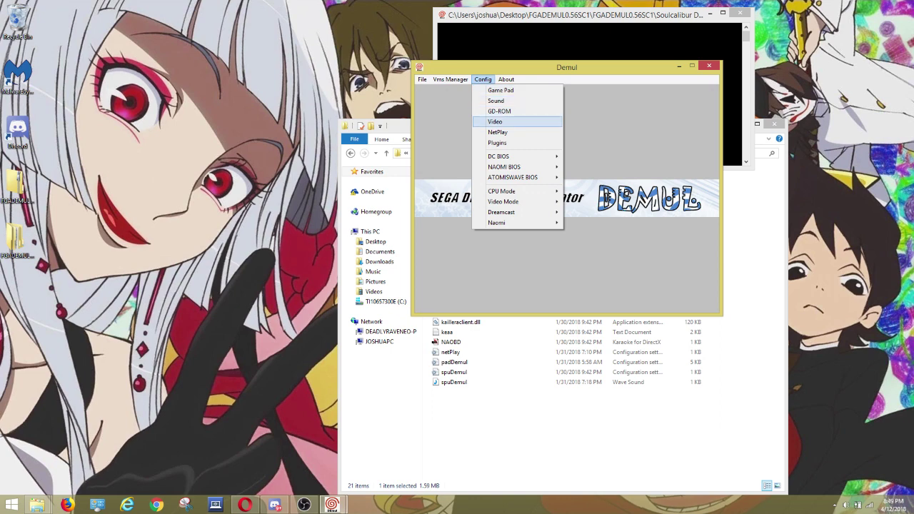
key(Up)
key(Return)
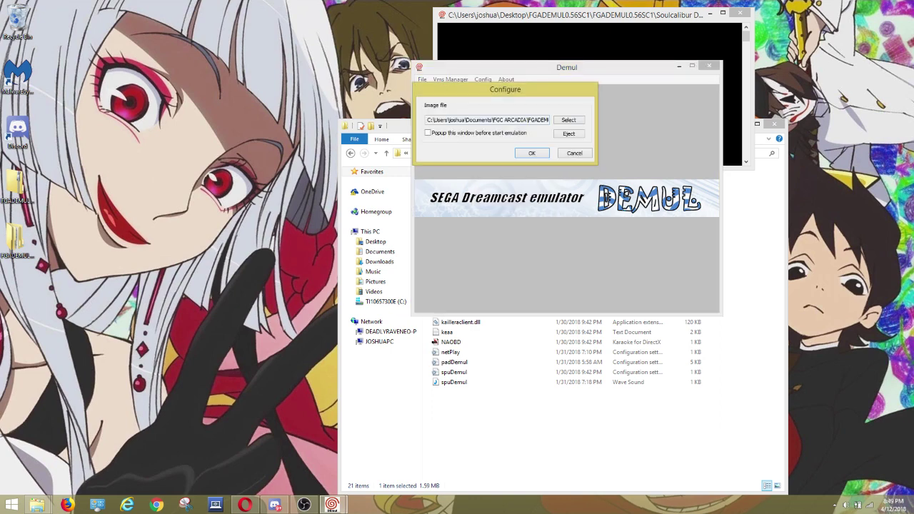
key(Tab)
key(Return)
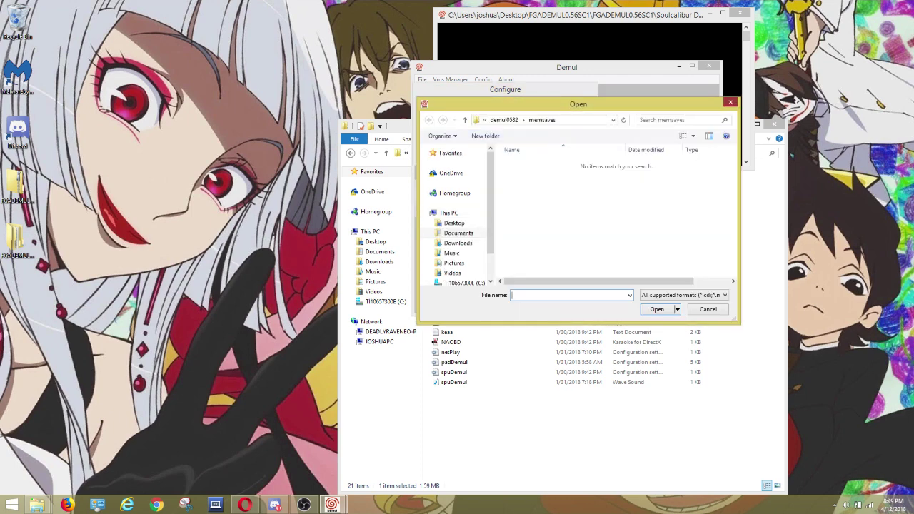
key(Escape)
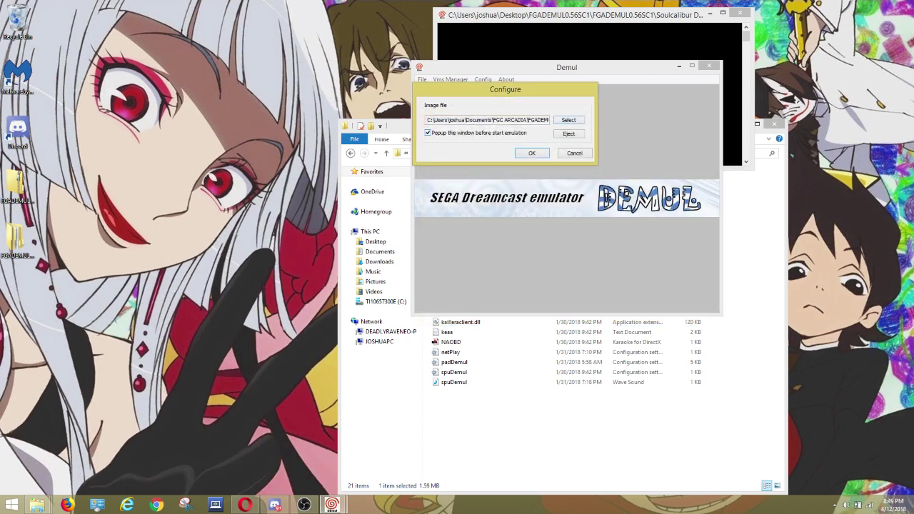
Browse for the GD-ROM image file and open the FGADEMUL0.56SC1 folder on the Desktop
key(Return)
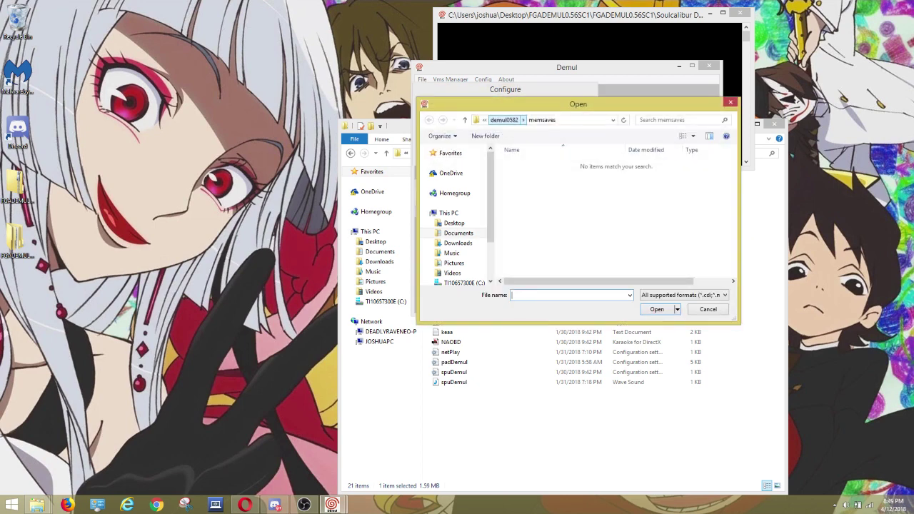
click(503, 119)
click(516, 119)
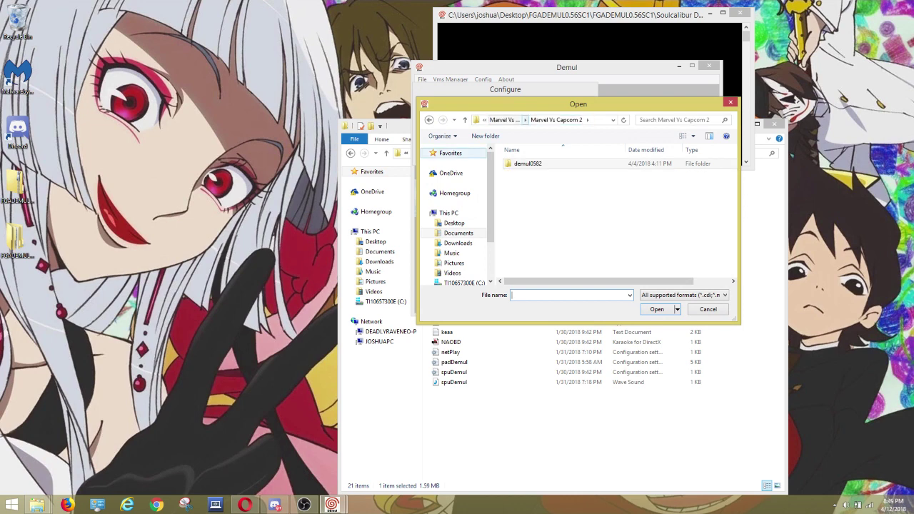
drag(490, 197, 490, 204)
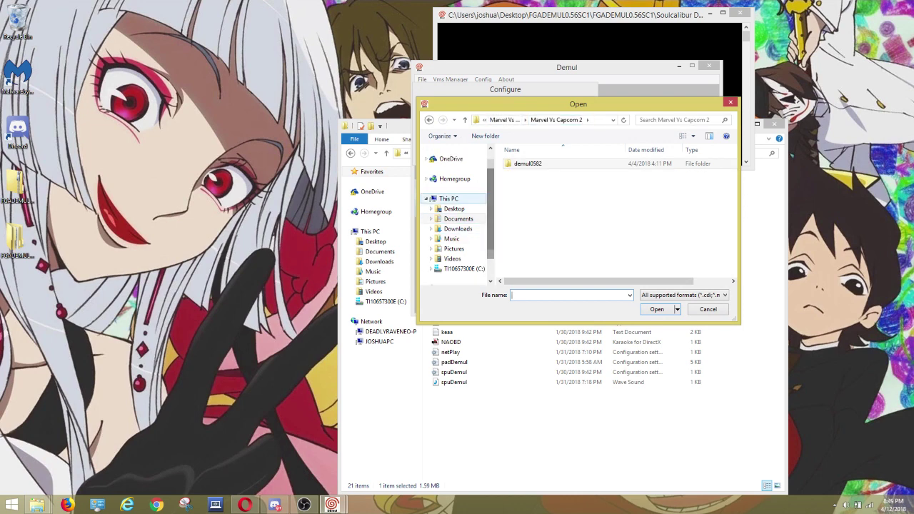
click(449, 198)
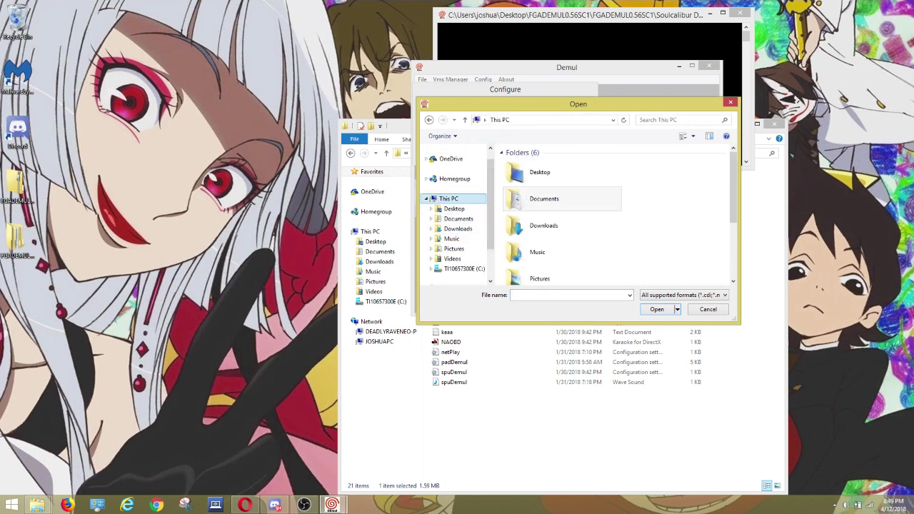
double_click(539, 173)
double_click(528, 176)
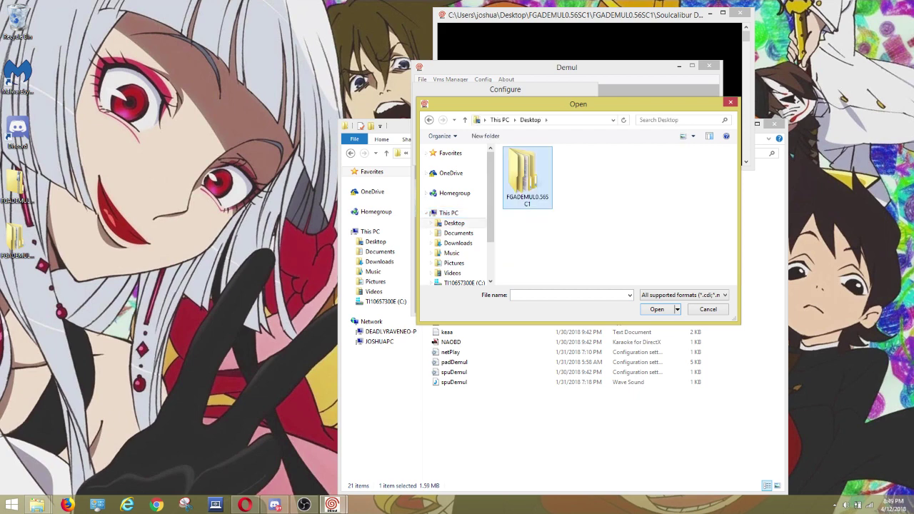
Load Soul Calibur (USA) - [15].gdi from the (15) folder under roms in DEMUL v0.5.6 and confirm the GD-ROM settings
double_click(538, 163)
double_click(539, 163)
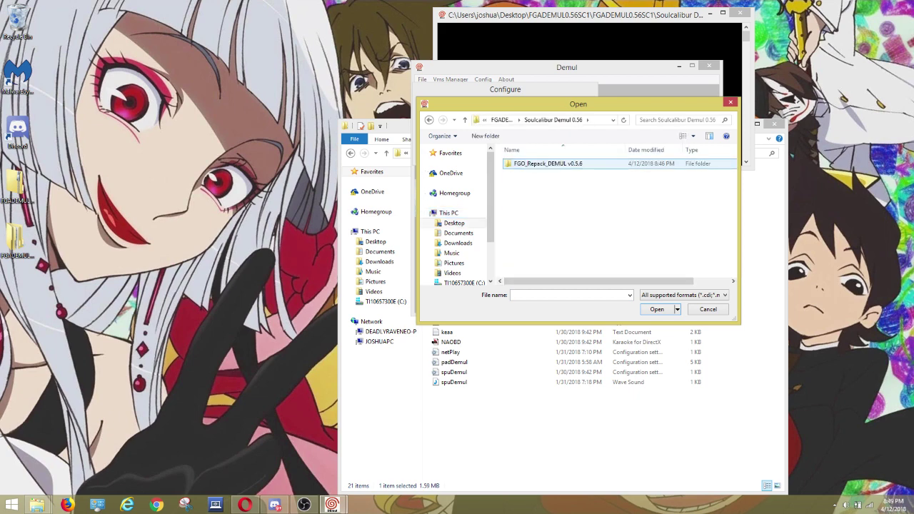
double_click(538, 163)
double_click(531, 164)
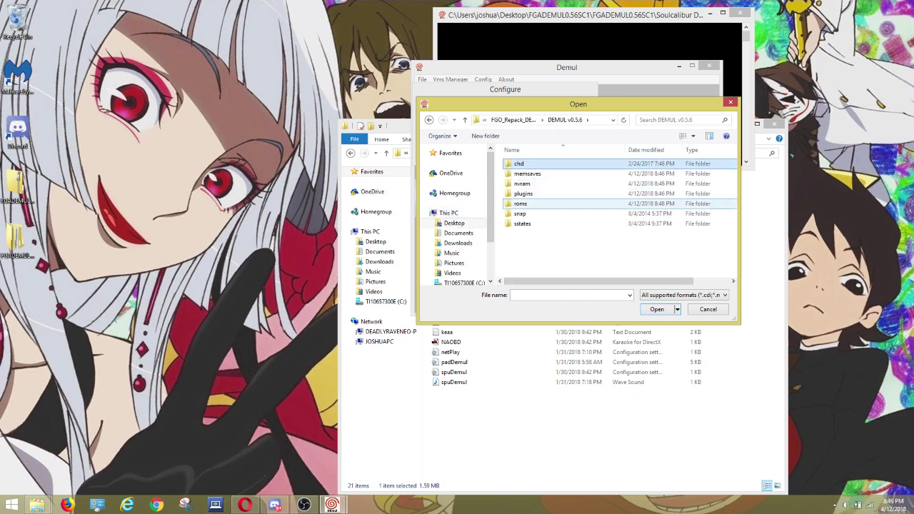
double_click(525, 203)
double_click(525, 164)
double_click(543, 163)
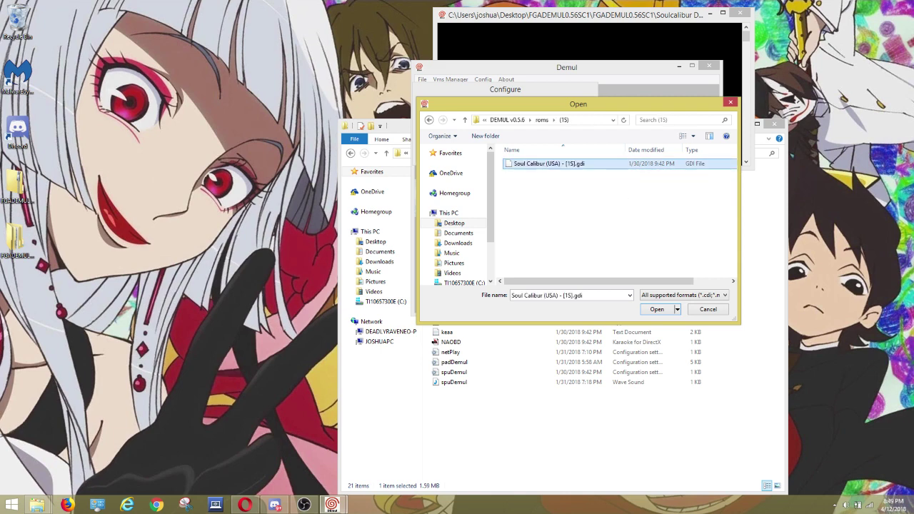
key(Return)
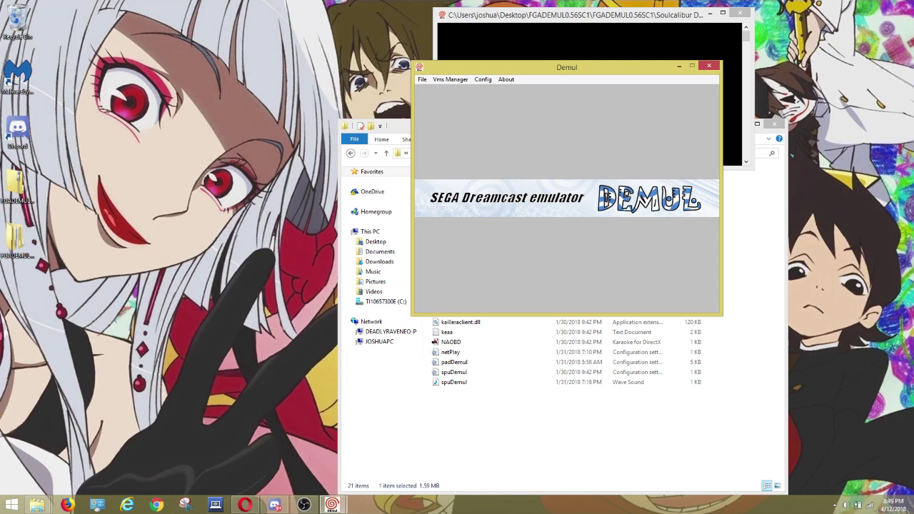
Open the Vms Manager, edit the first memory card slot of Port A, and move the Vms Editor clear of it
click(422, 80)
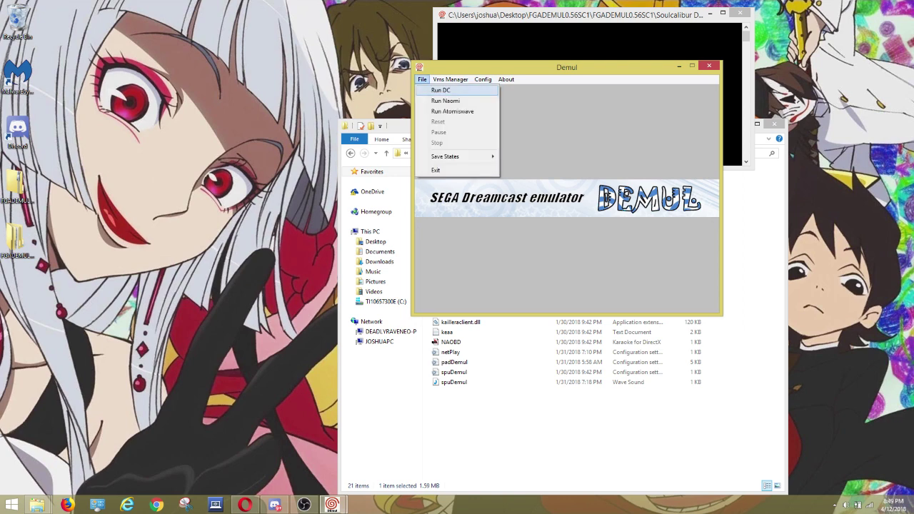
key(Right)
key(Return)
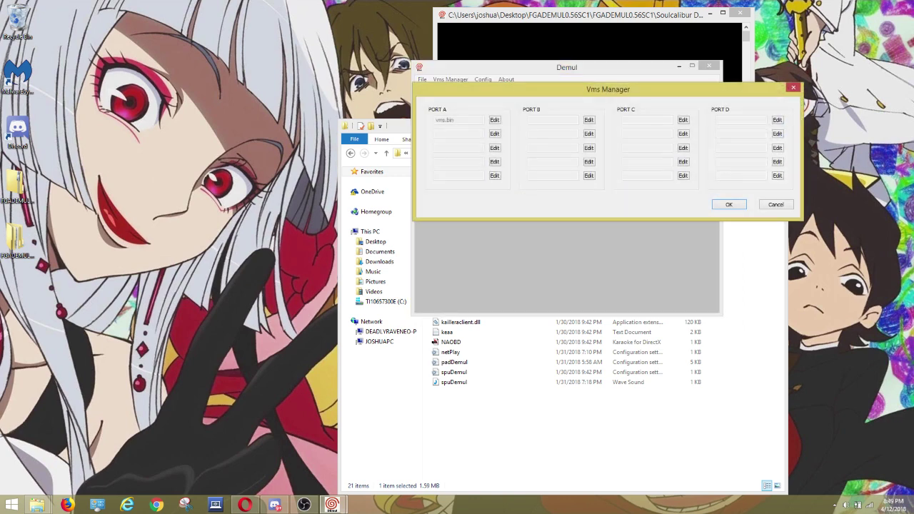
click(495, 119)
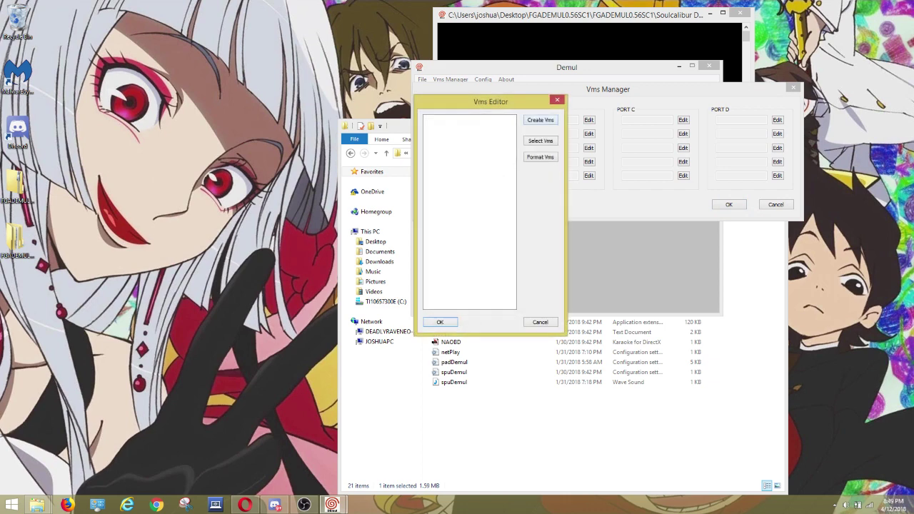
drag(491, 101, 252, 125)
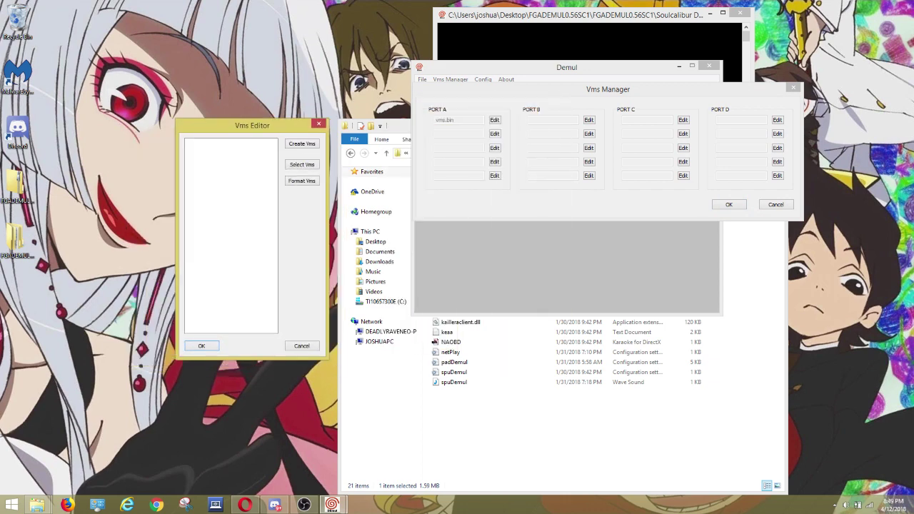
Select the vms file from the memsaves folder in DEMUL v0.5.6 as the Port A memory card and accept the memory card settings
click(302, 164)
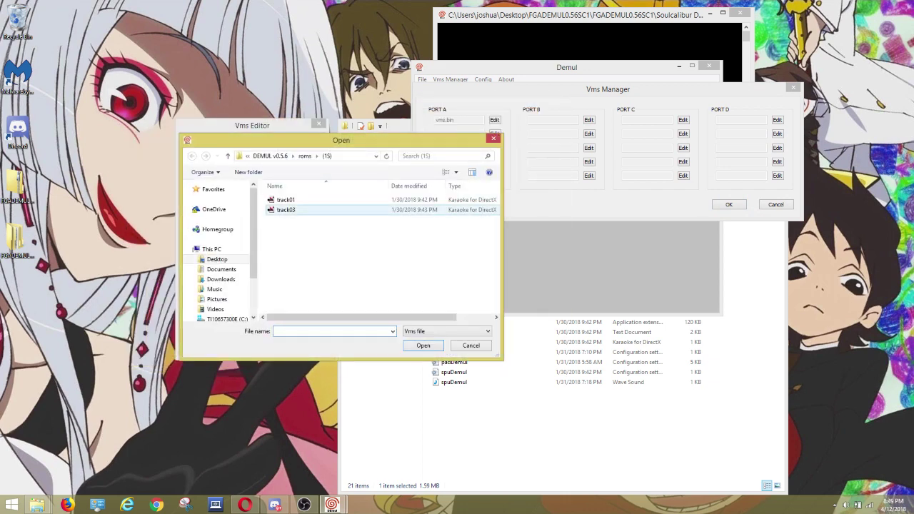
click(271, 156)
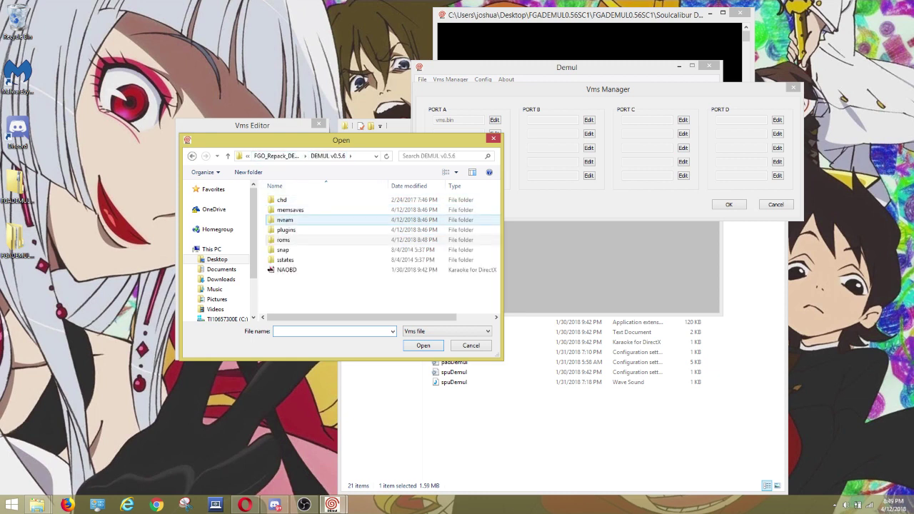
key(Up)
key(Return)
key(Up)
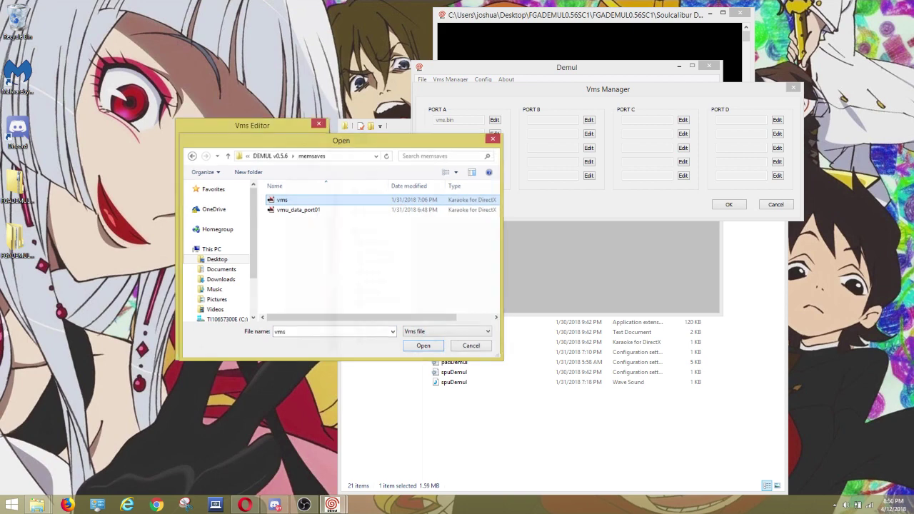
key(Return)
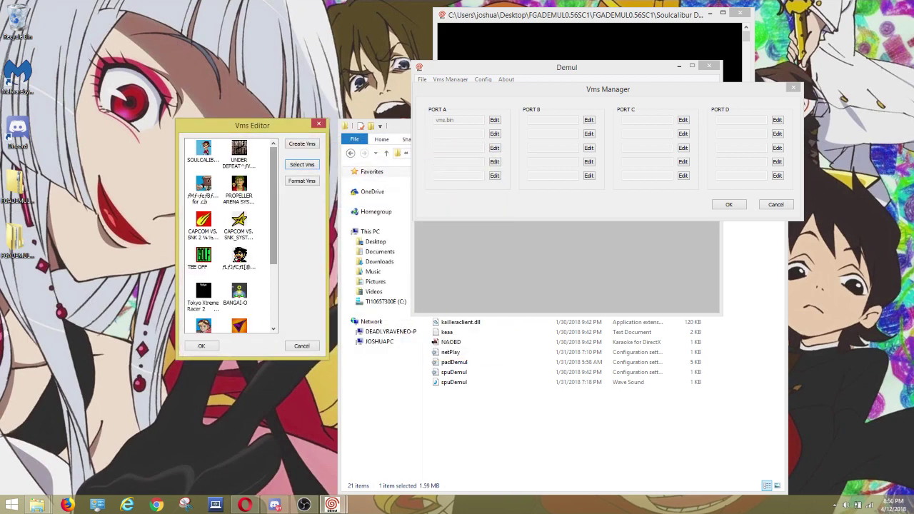
drag(274, 206, 274, 267)
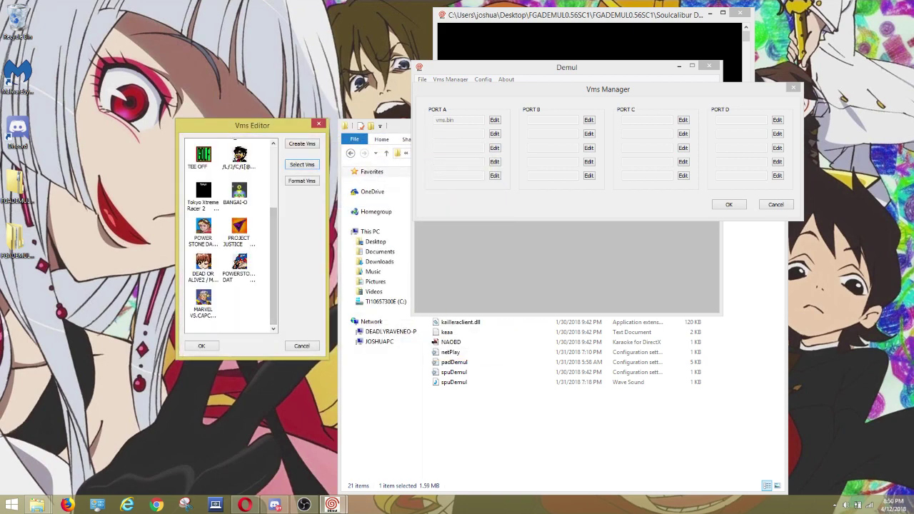
click(201, 346)
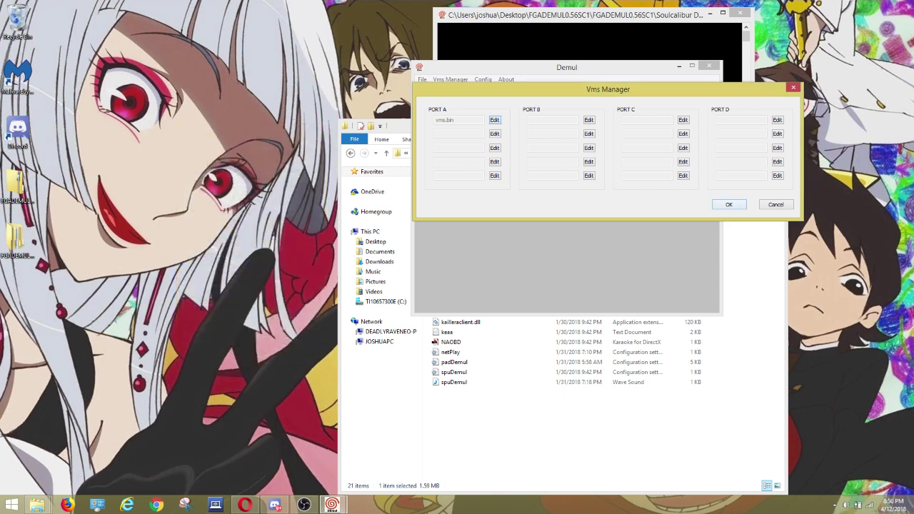
click(729, 204)
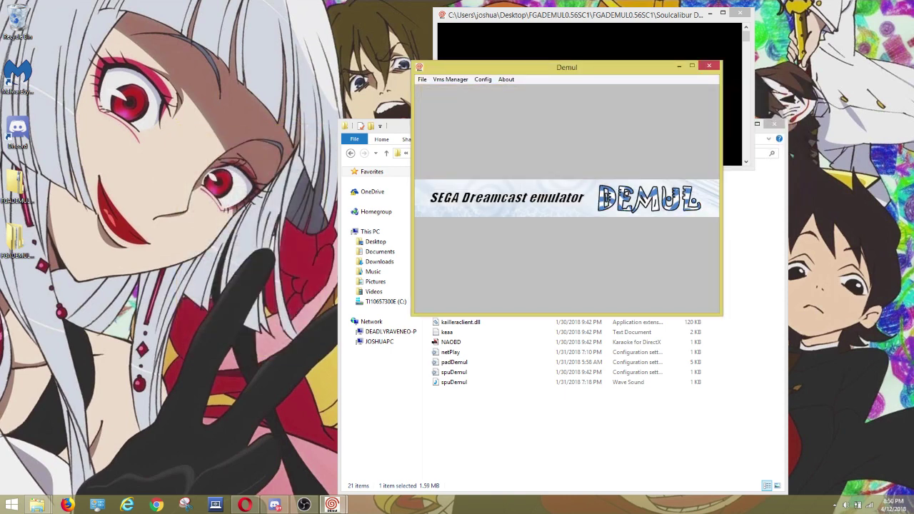
Examine the Dreamcast Joy 1 assignments in the game pad configuration and accept the settings
click(422, 79)
mouse_move(482, 79)
key(Down)
key(Return)
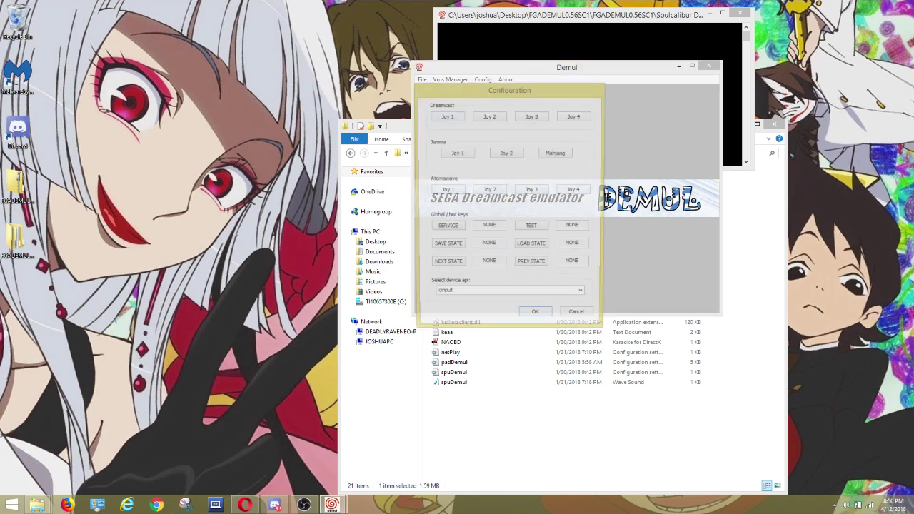
key(Return)
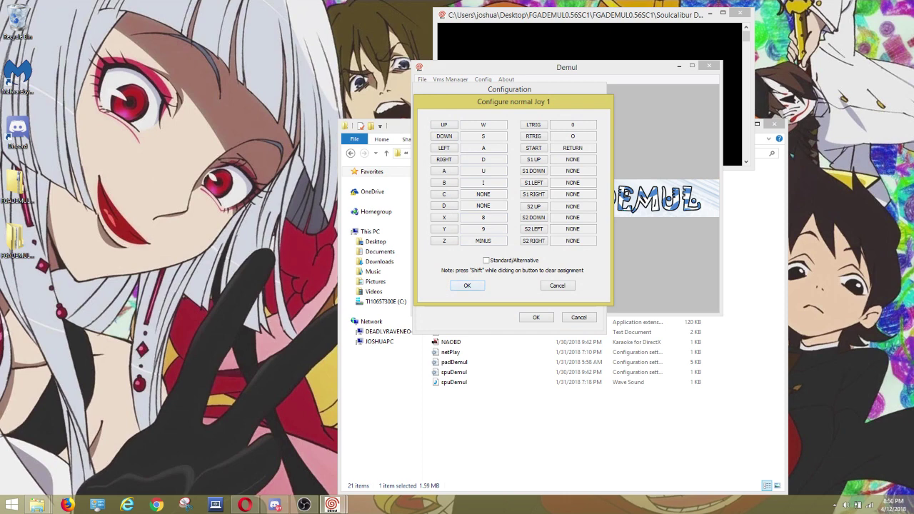
key(Return)
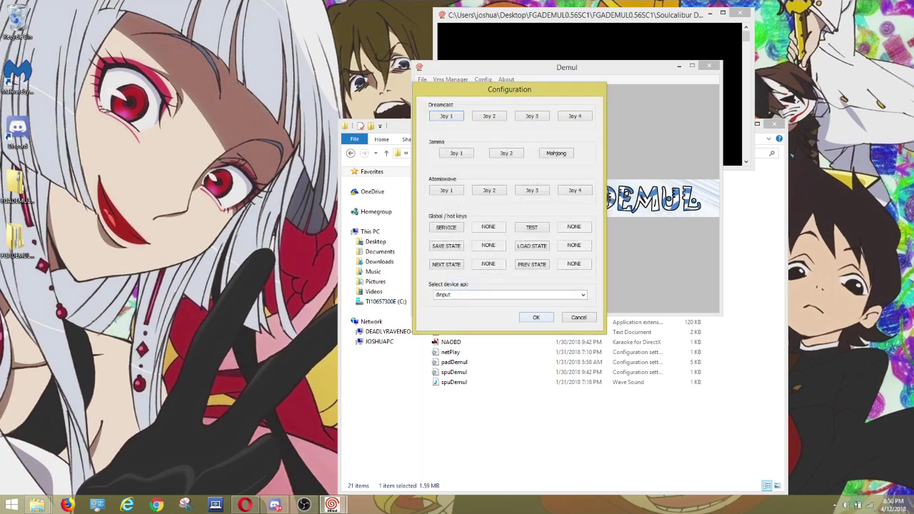
key(Return)
Run the Dreamcast emulation with the configured GD-ROM image and move the emulator window away from the console window
key(alt+f)
key(Down)
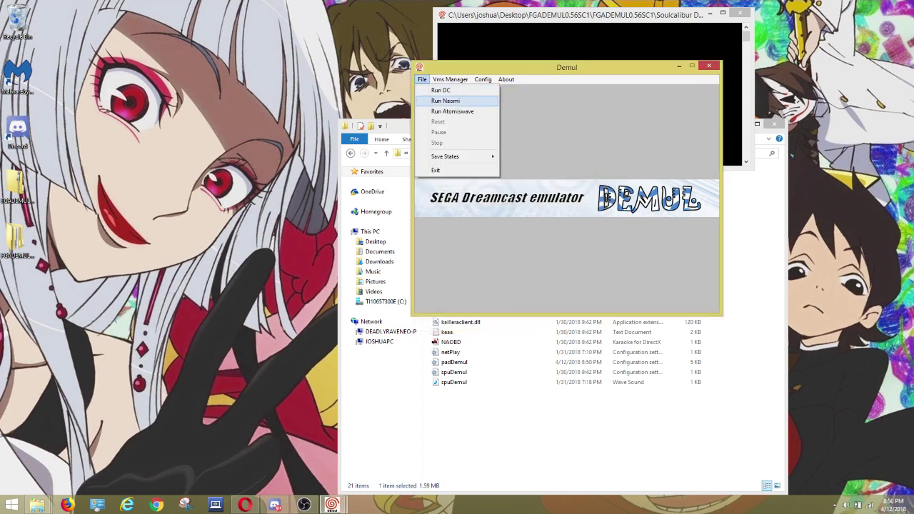
key(Up)
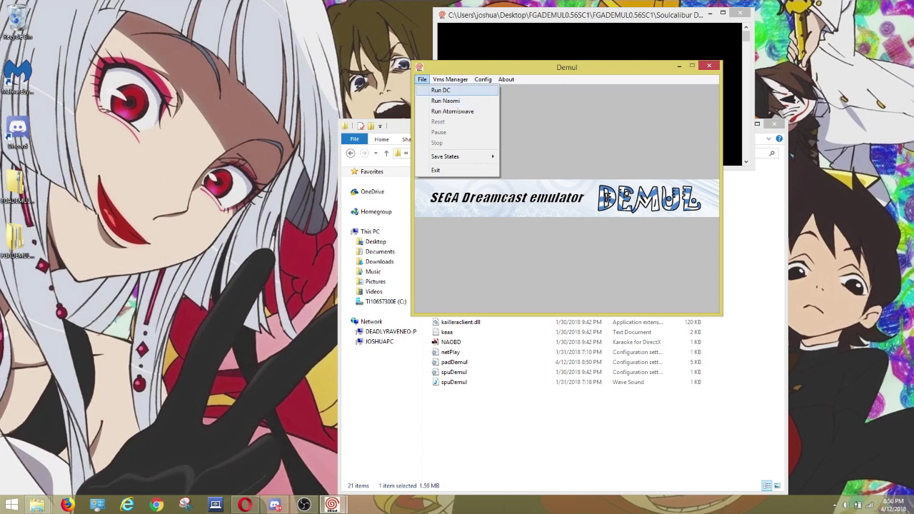
key(Return)
key(Return)
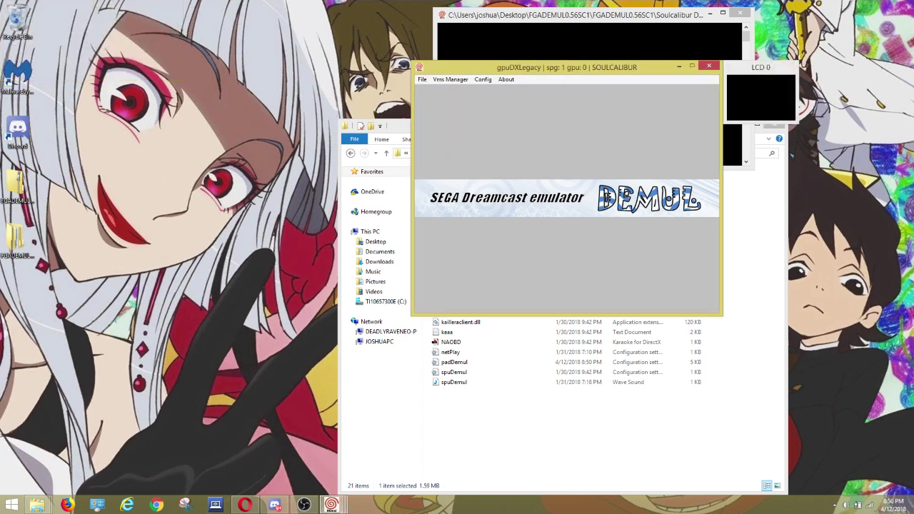
drag(567, 67, 386, 35)
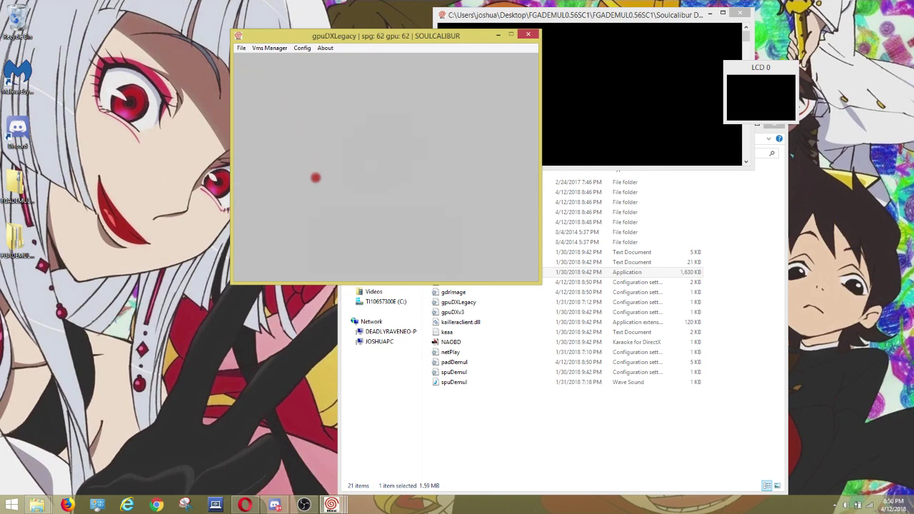
Enable netplay in the NetPlay plugin configuration, look through its other pages, and accept the settings
click(302, 48)
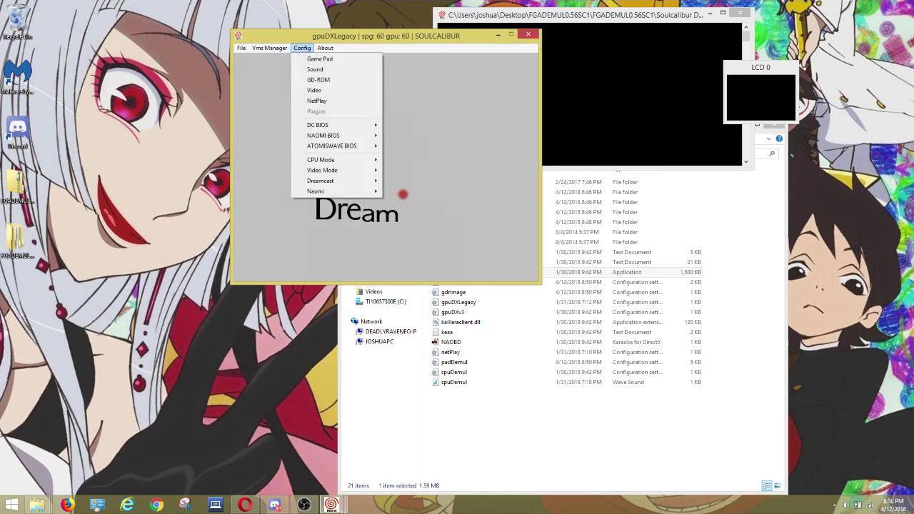
click(316, 101)
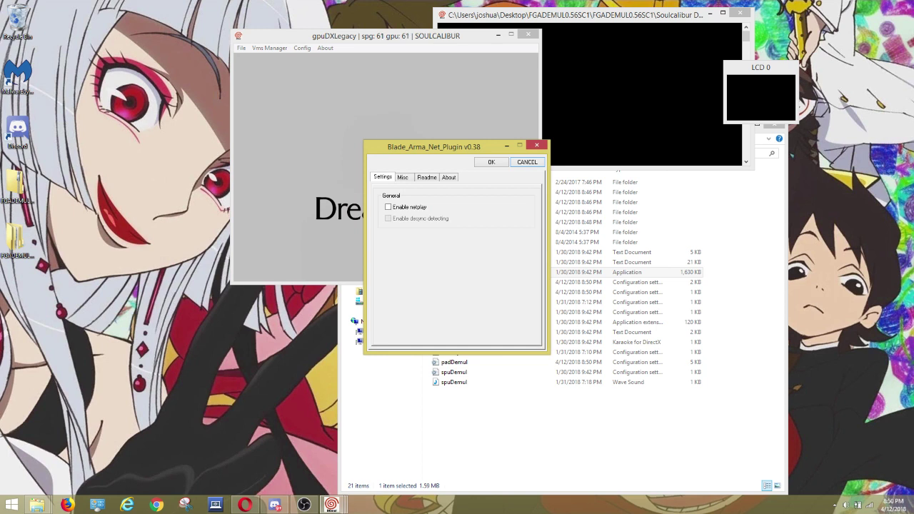
click(388, 207)
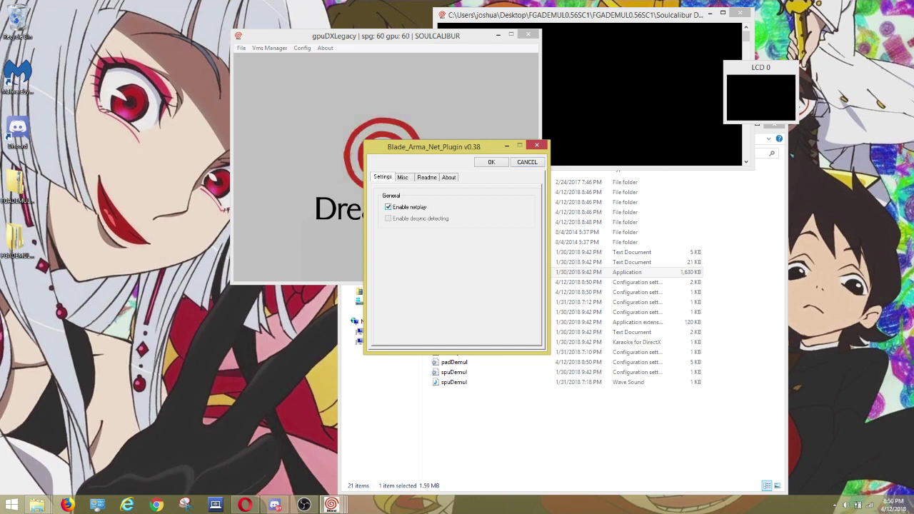
click(402, 177)
click(426, 177)
click(402, 177)
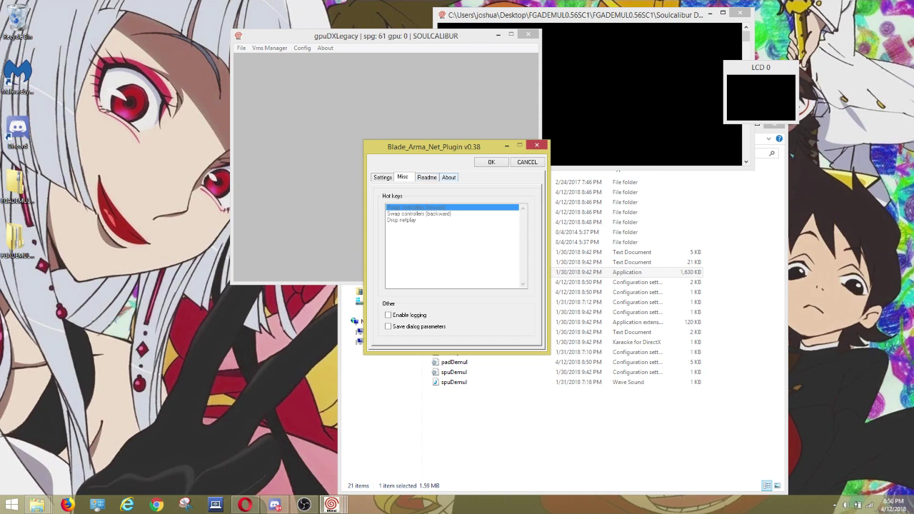
click(449, 177)
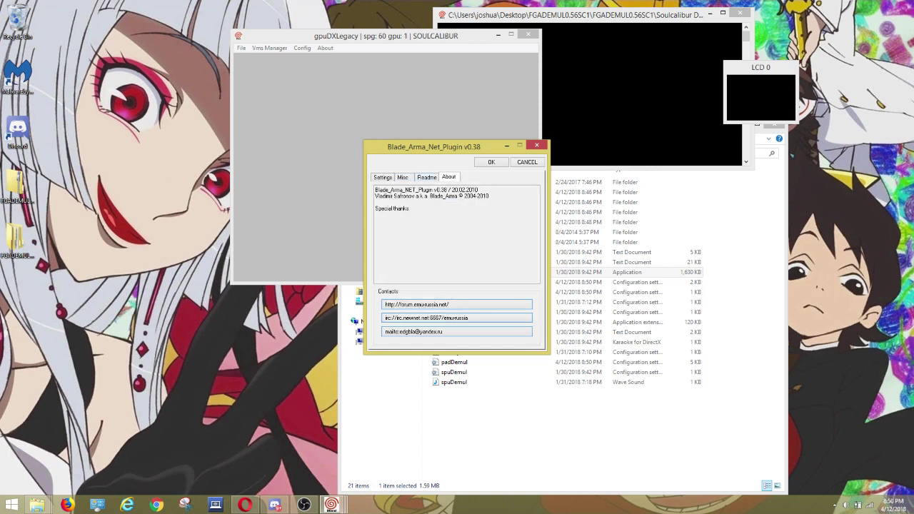
click(383, 177)
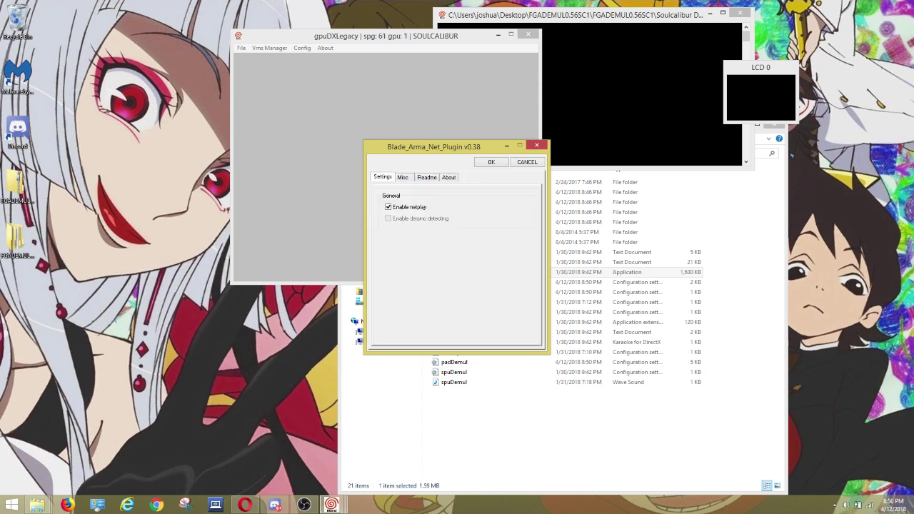
click(491, 162)
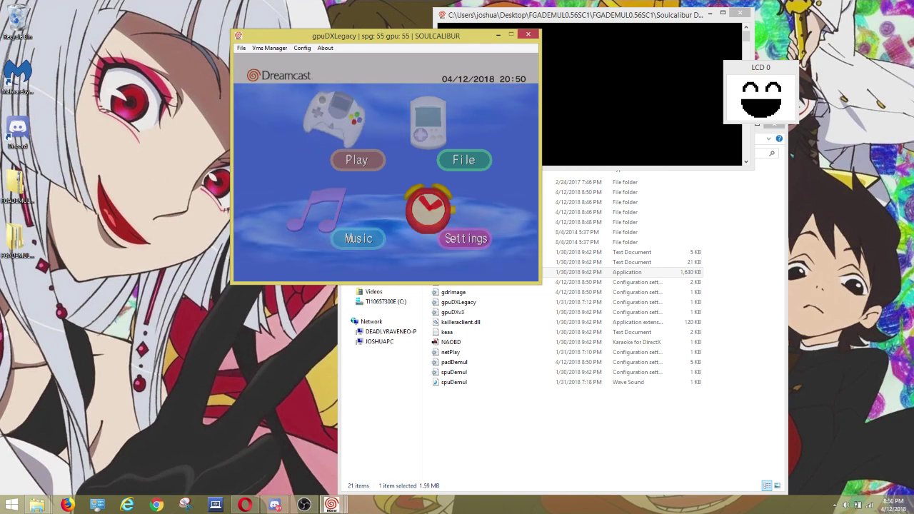
Restart Demul and turn off the GD-ROM option to pop up this window before emulation starts
click(527, 34)
double_click(449, 273)
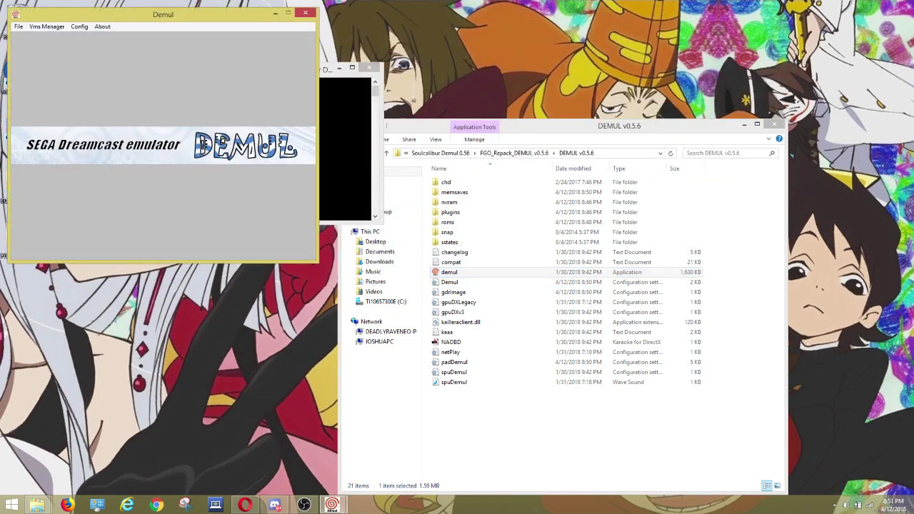
click(79, 26)
click(80, 58)
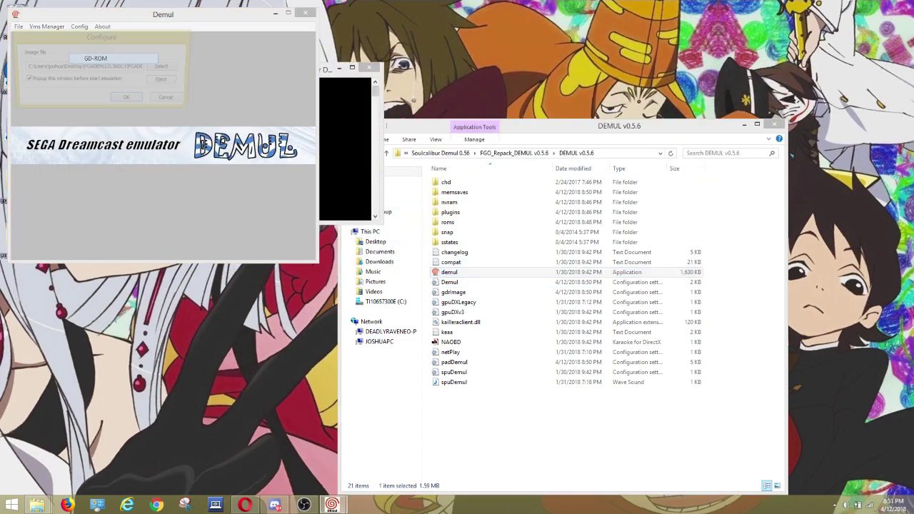
click(165, 67)
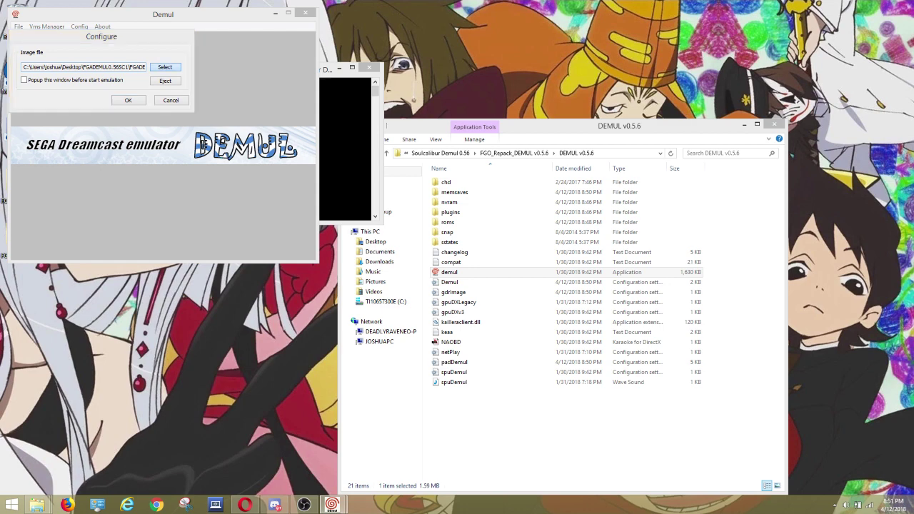
Load Soul Calibur (USA) - [15].gdi from the (15) folder under roms as the GD-ROM image and confirm the configuration
click(104, 67)
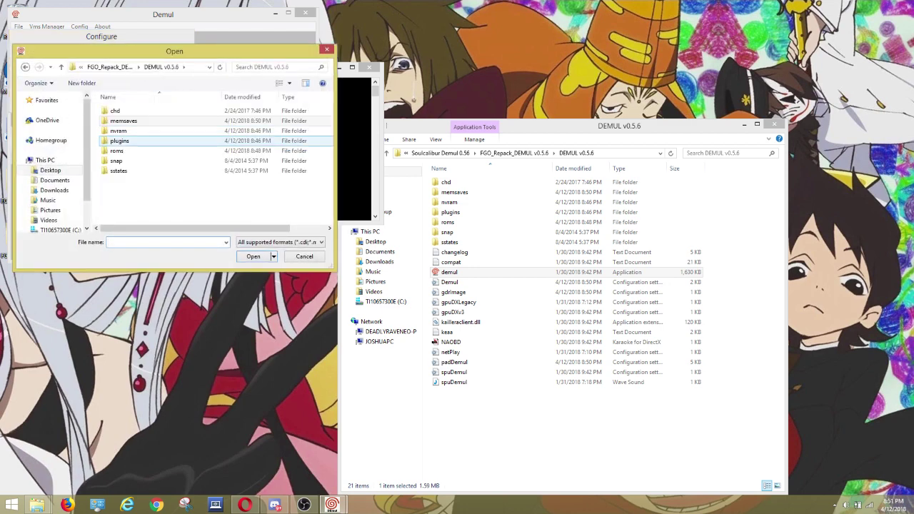
double_click(117, 151)
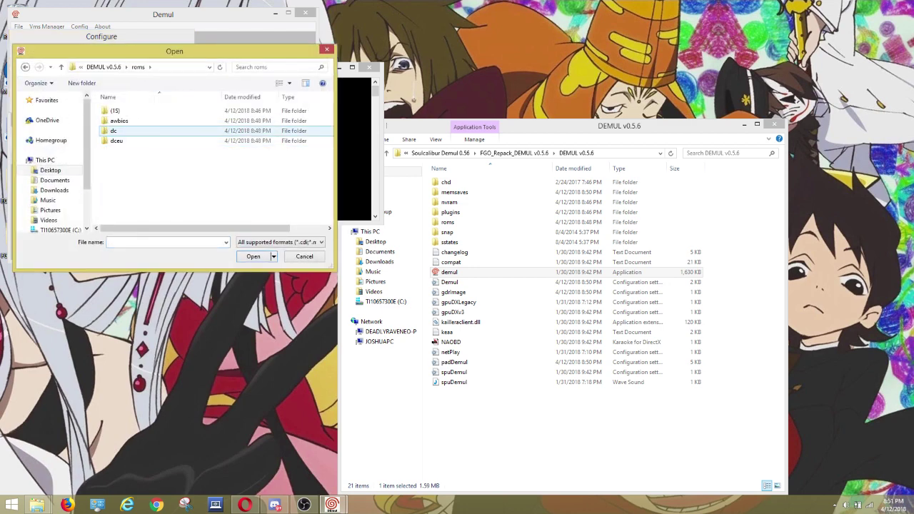
double_click(118, 111)
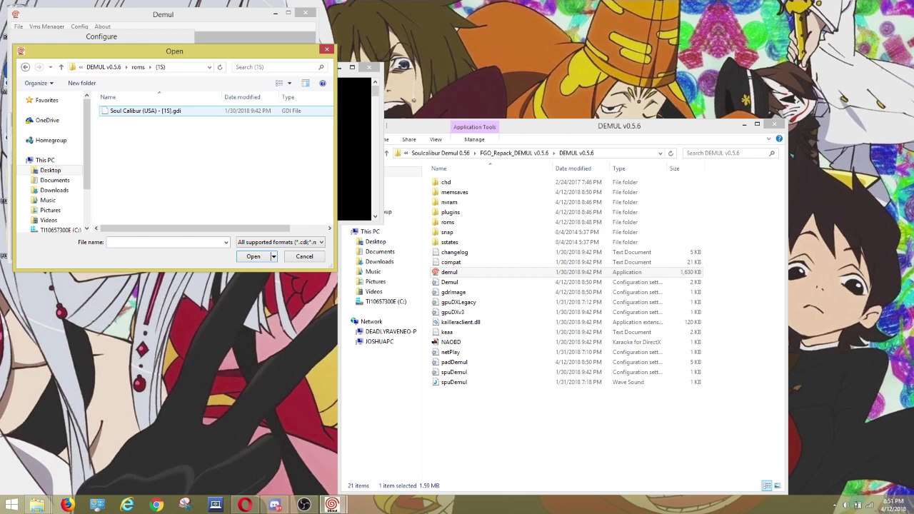
double_click(118, 110)
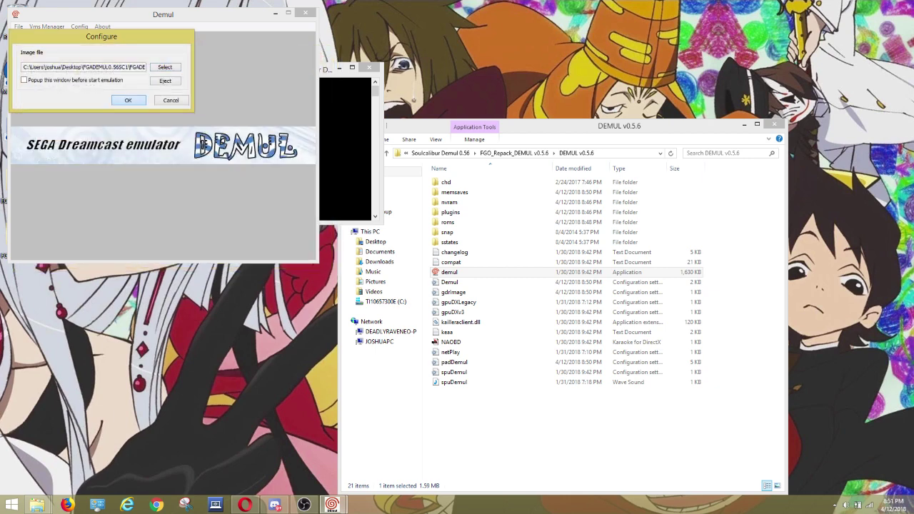
key(Return)
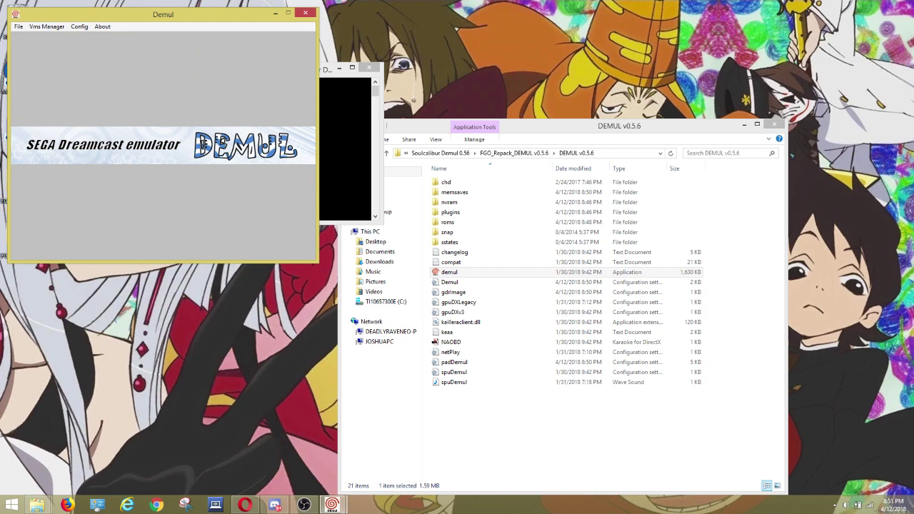
Start the Dreamcast emulation with netplay enabled and move the n02 Kaillera client window partly over the Demul window
click(18, 26)
click(34, 37)
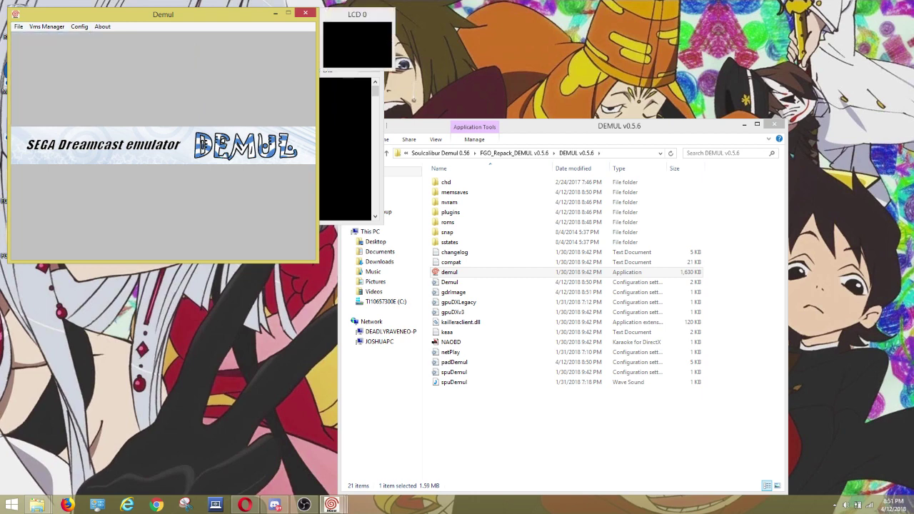
drag(433, 173, 300, 163)
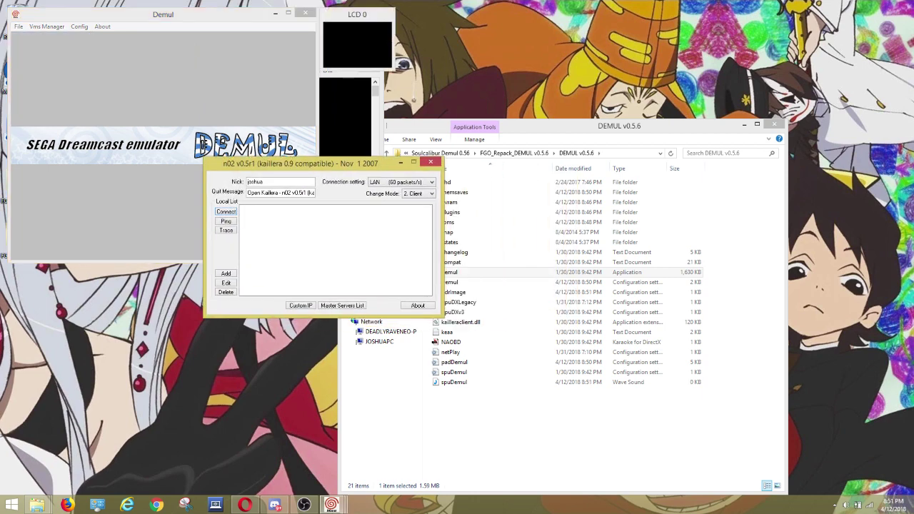
Connect to the Fighting Atlanta Gamers server from the Kaillera master servers list and create a soulcalibur game there
click(342, 306)
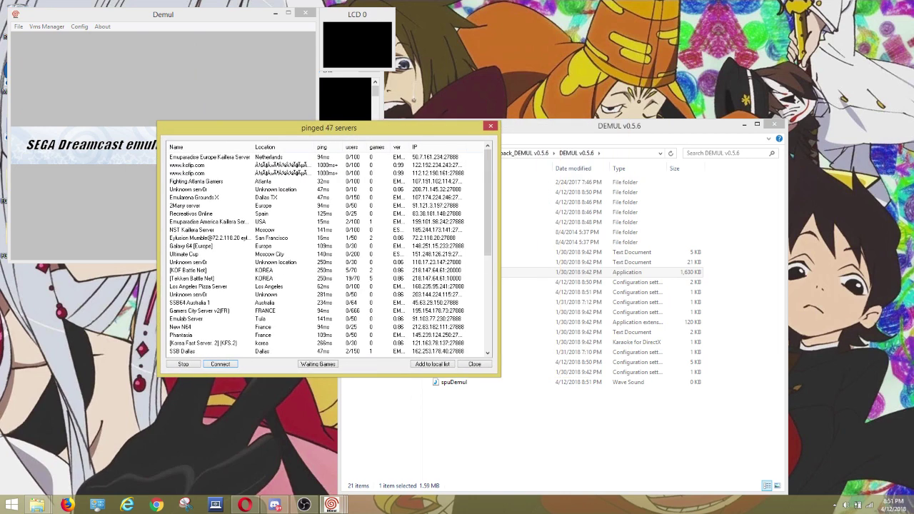
click(197, 182)
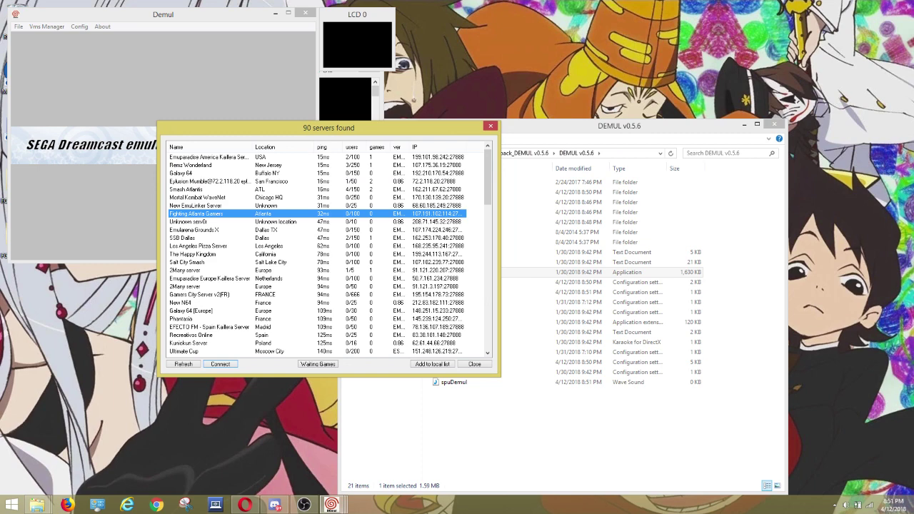
key(Return)
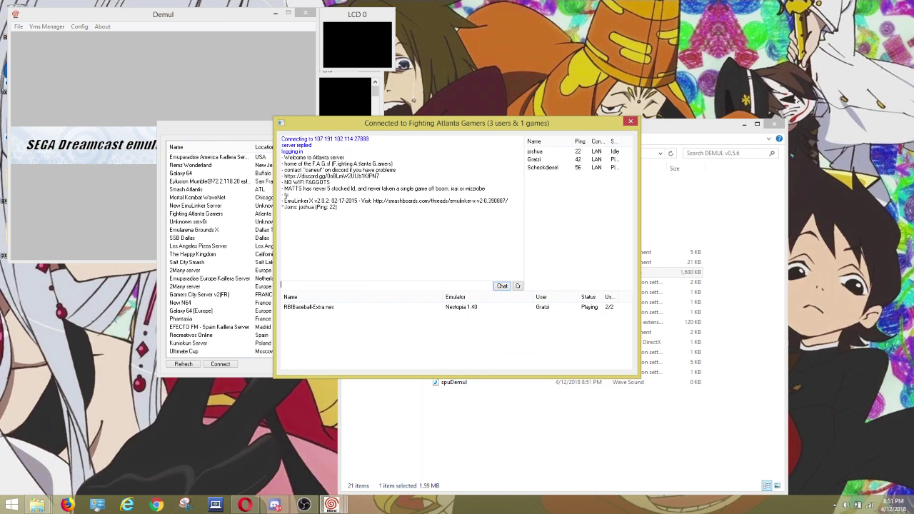
click(517, 285)
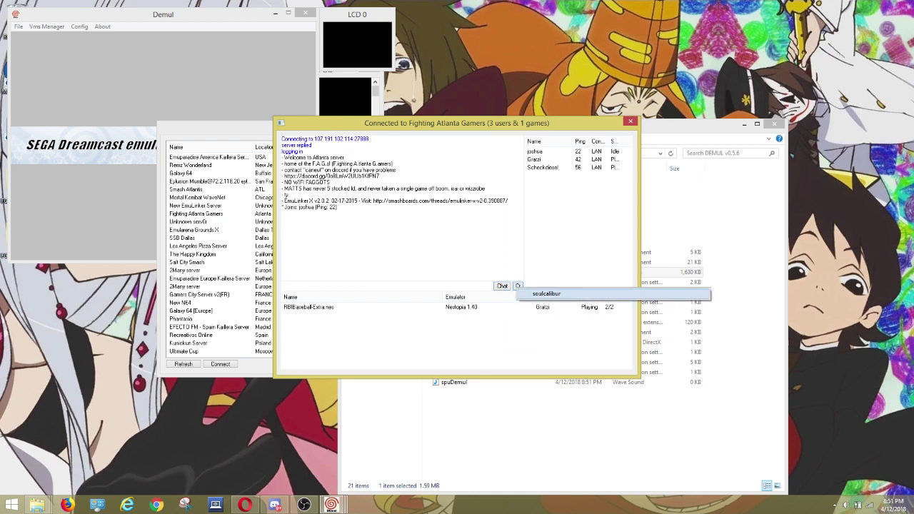
click(547, 293)
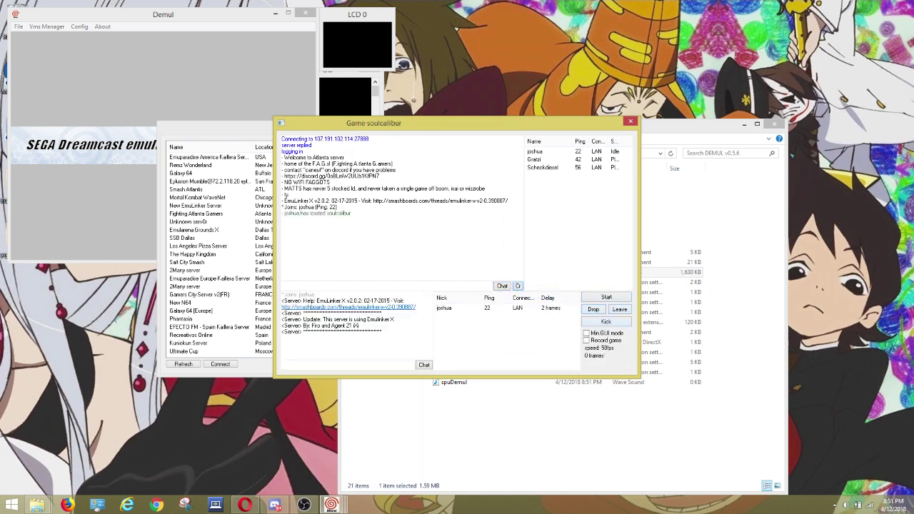
Leave the soulcalibur game room, disconnect from the server, and close the master servers list
click(619, 309)
click(631, 122)
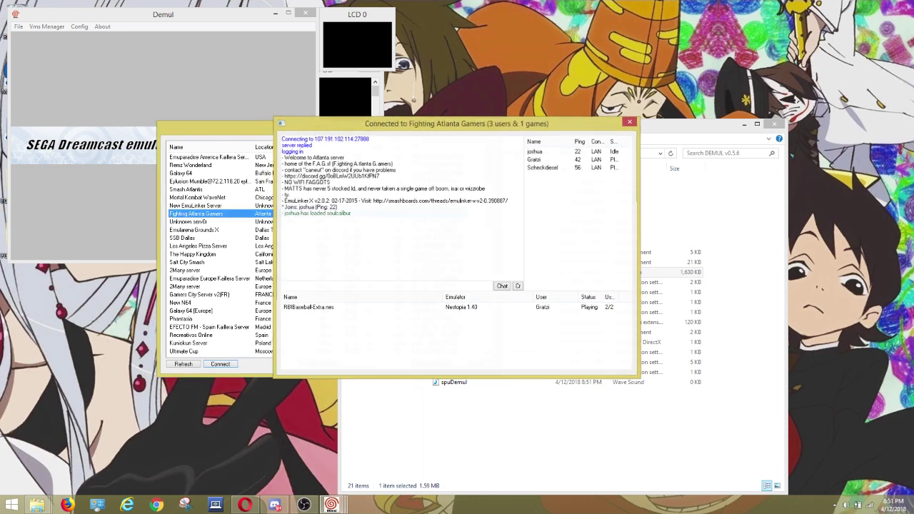
click(490, 126)
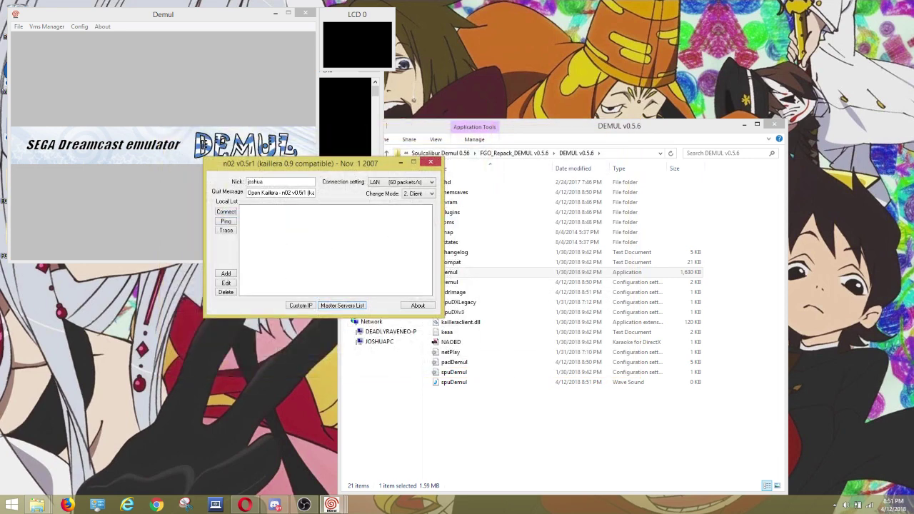
Switch the Kaillera client to P2P mode, view its page for hosting soulcalibur, and close the client without connecting
click(431, 194)
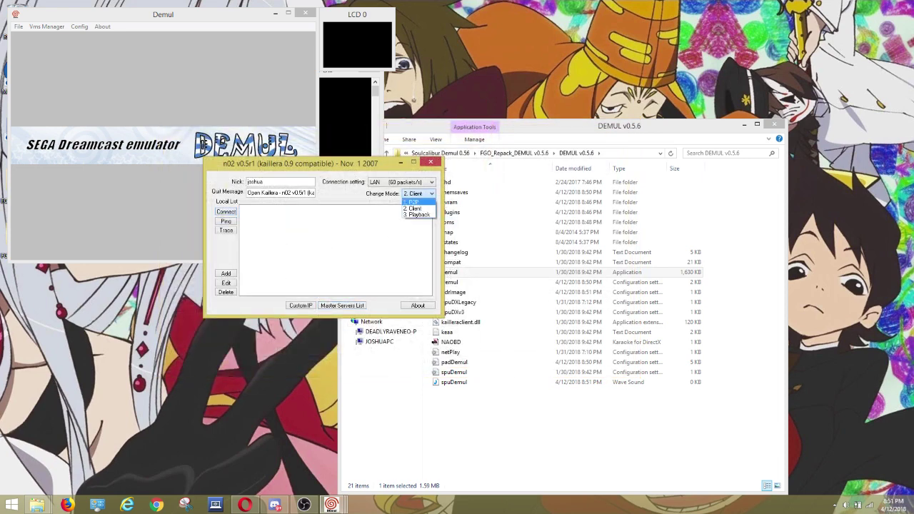
click(415, 202)
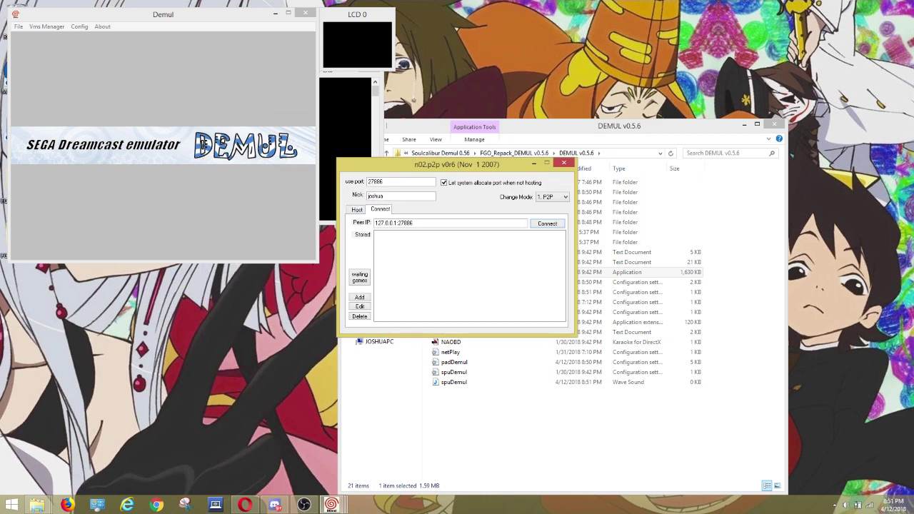
click(357, 210)
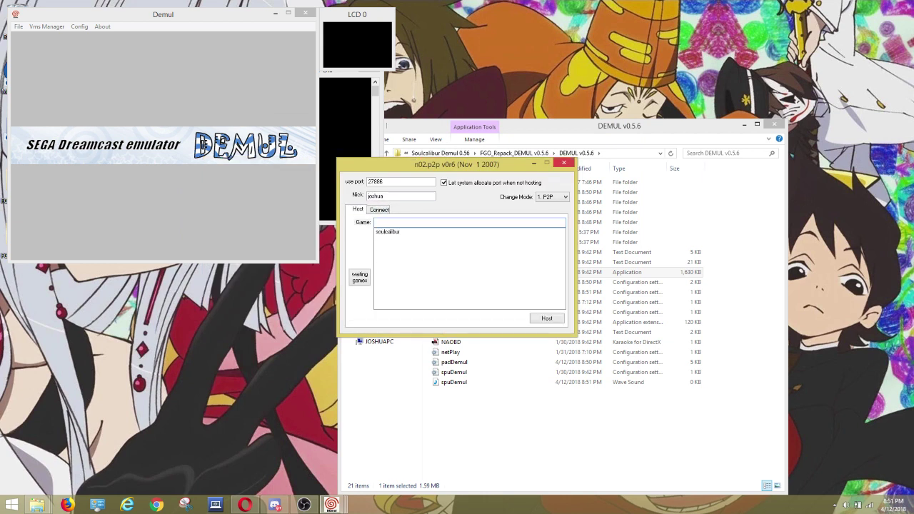
click(564, 163)
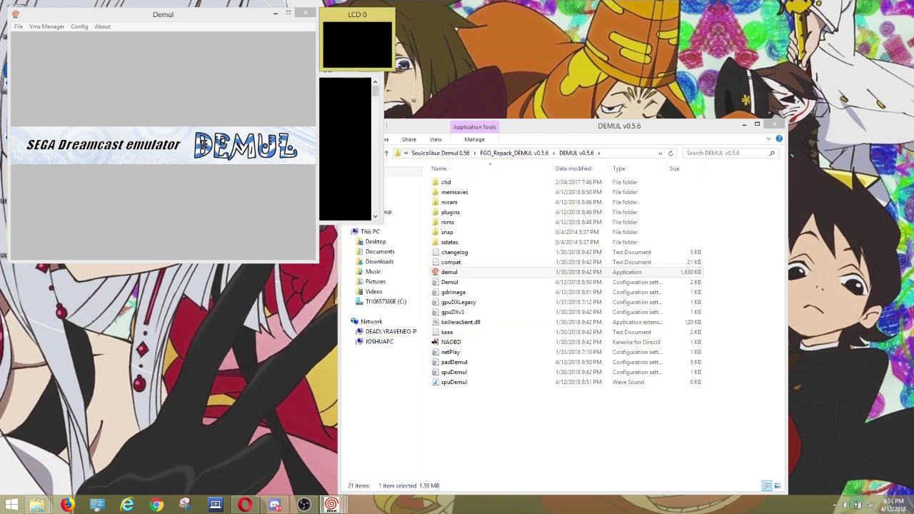
Move the emulator window, set the graphics plugin's windowed resolution to 1600x900, and toggle the full-screen display
drag(207, 14, 241, 20)
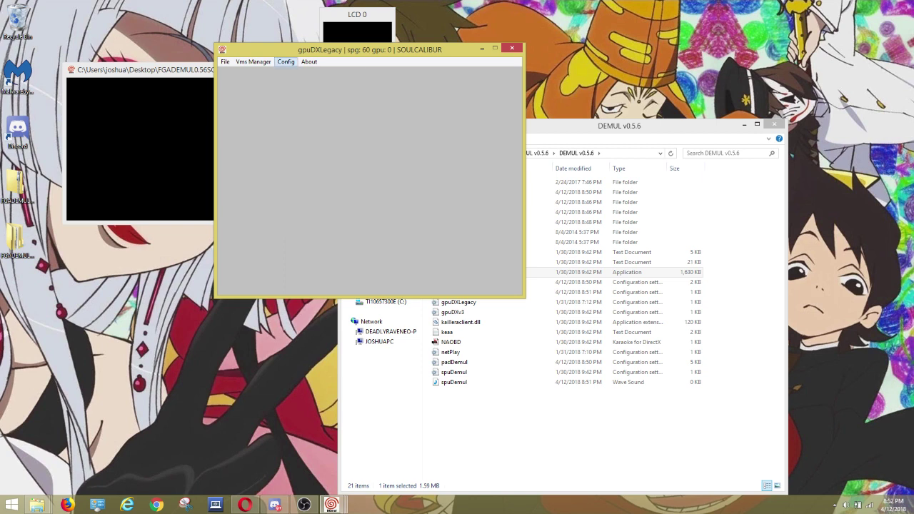
click(286, 62)
click(298, 104)
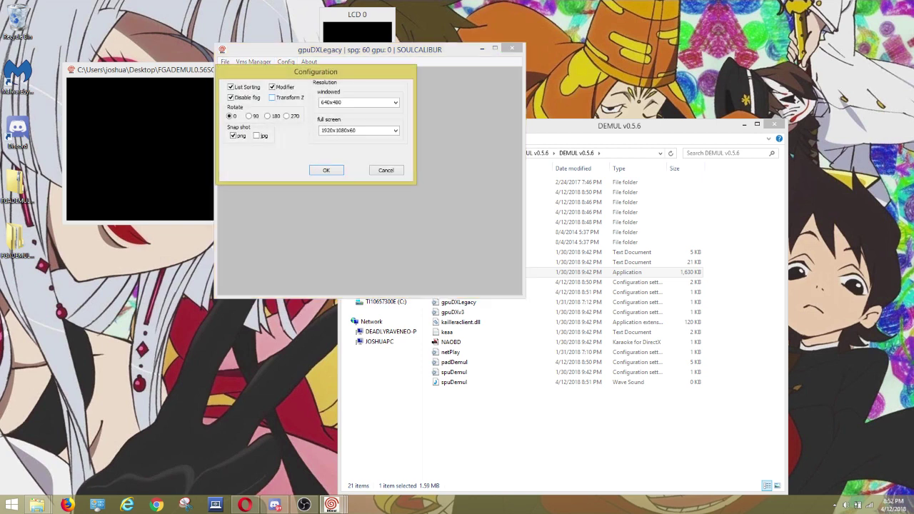
click(395, 102)
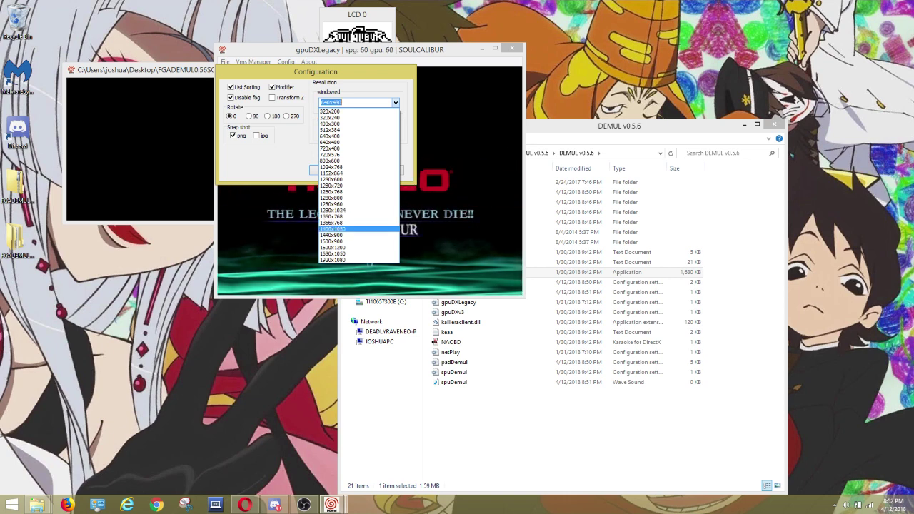
click(332, 241)
click(326, 170)
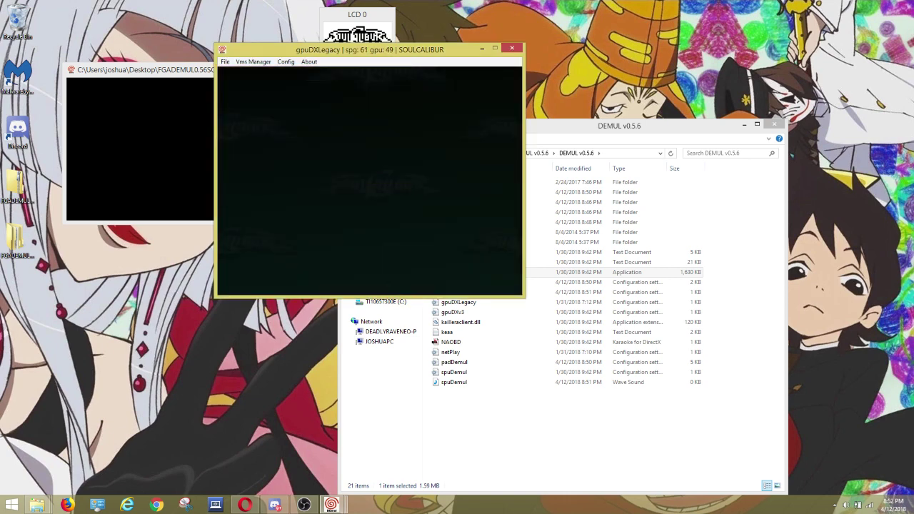
key(alt+Return)
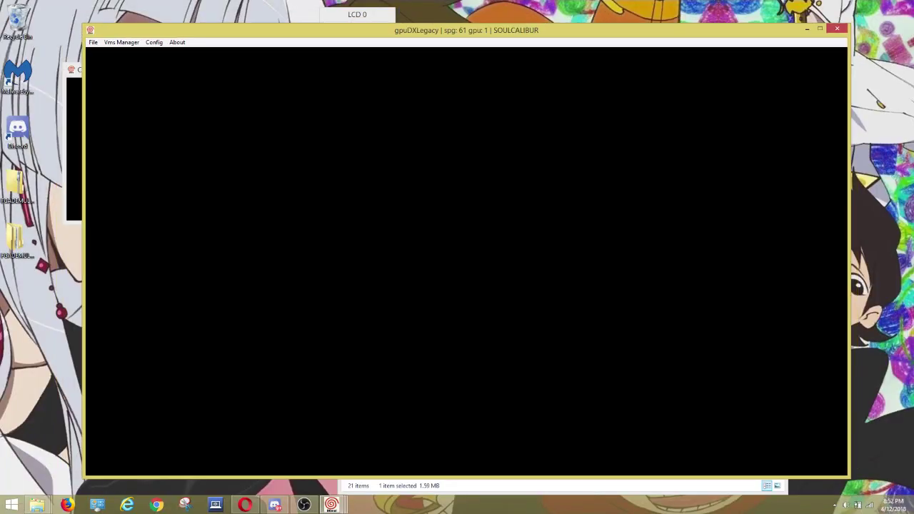
click(304, 505)
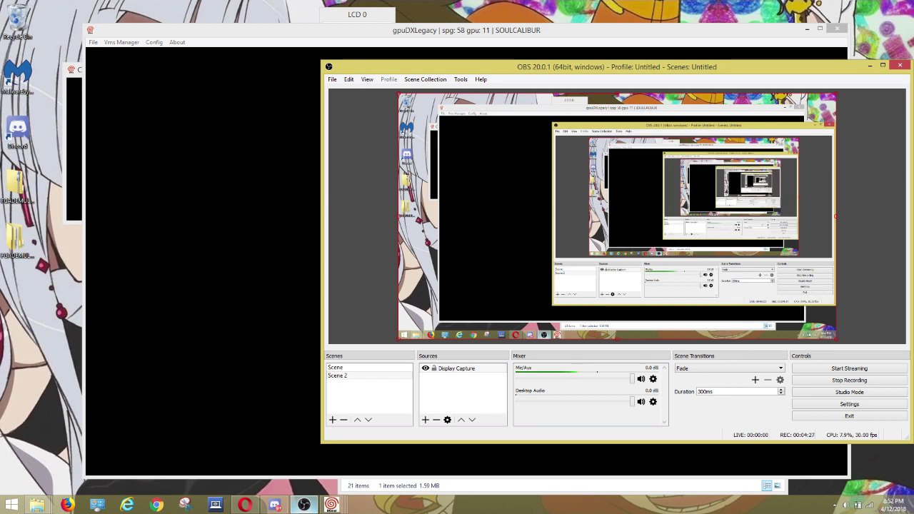
click(304, 505)
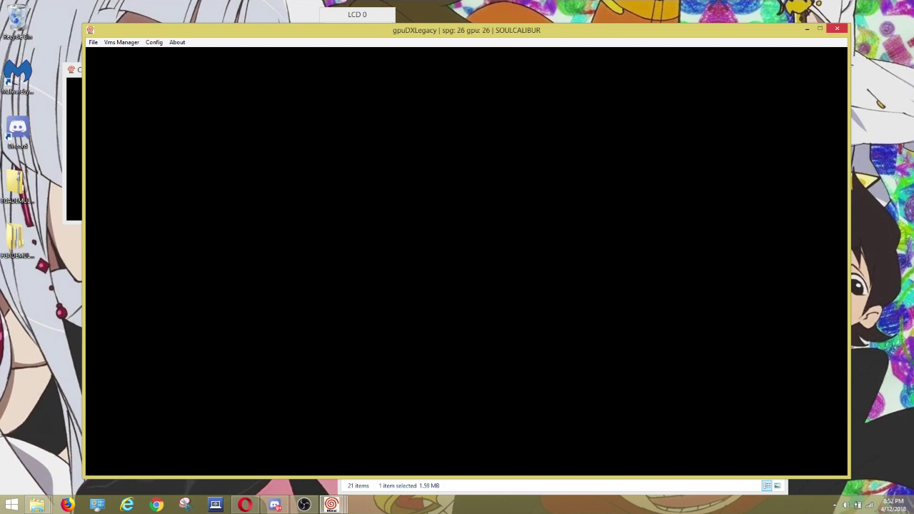
Restart Demul, run the Dreamcast emulation, and close the Kaillera client so Soul Calibur starts without an online connection
click(837, 28)
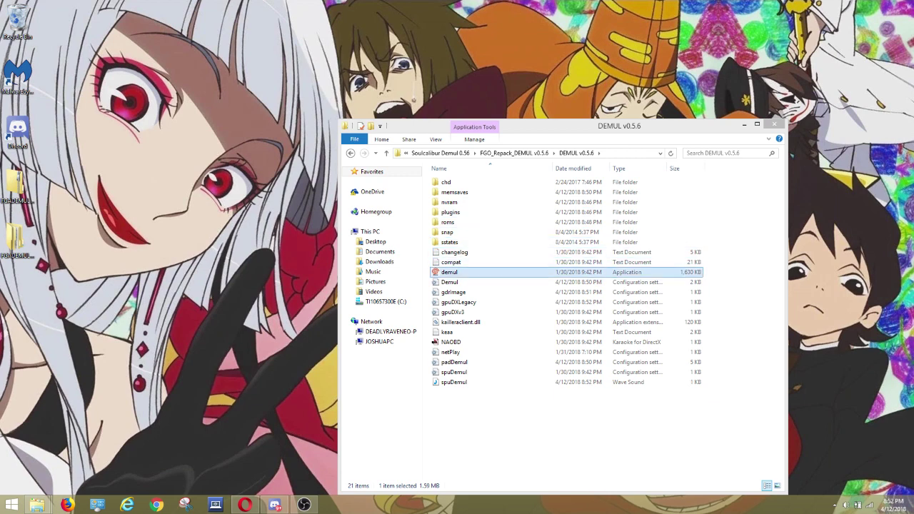
click(19, 27)
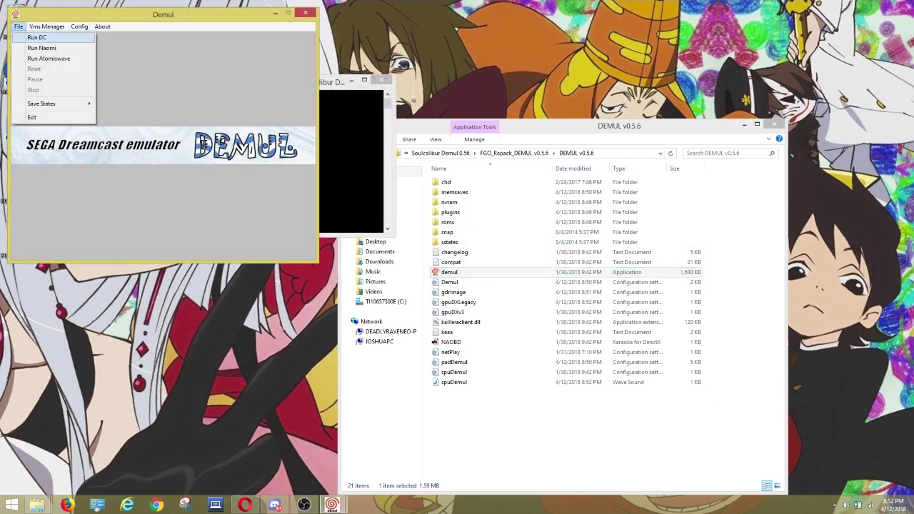
click(37, 38)
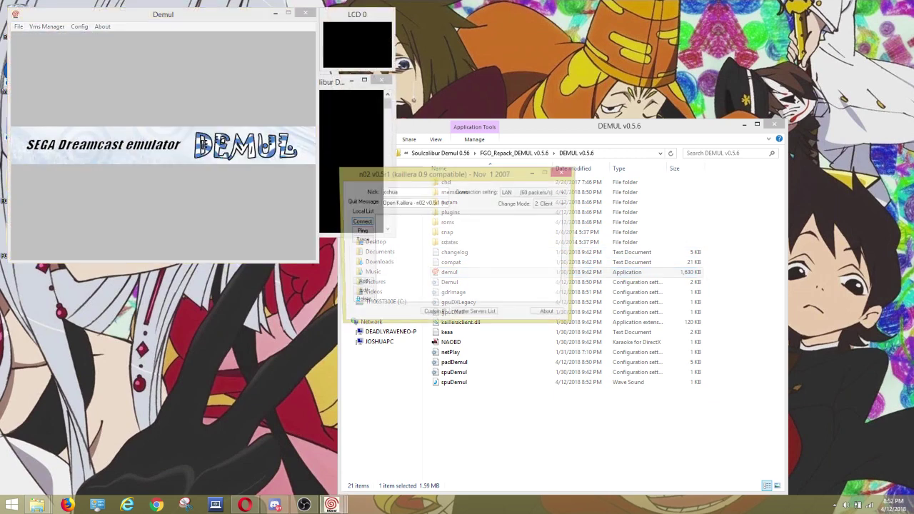
click(563, 172)
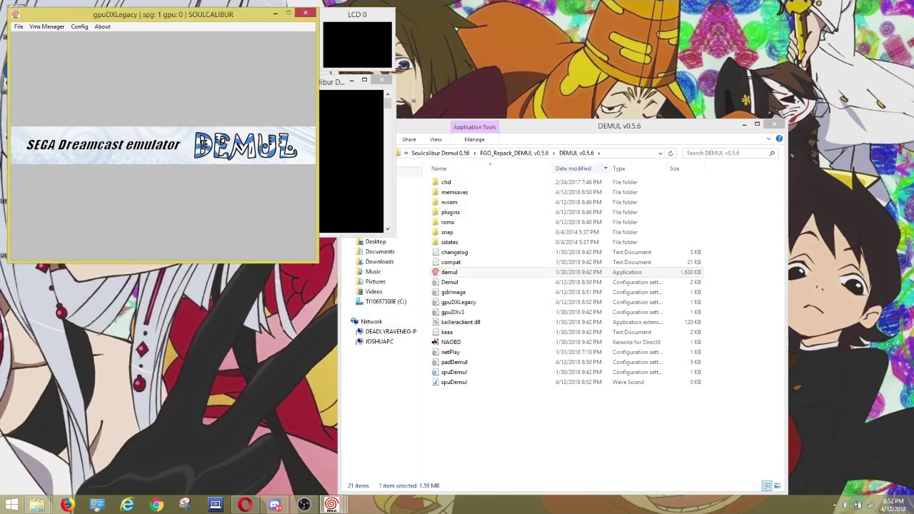